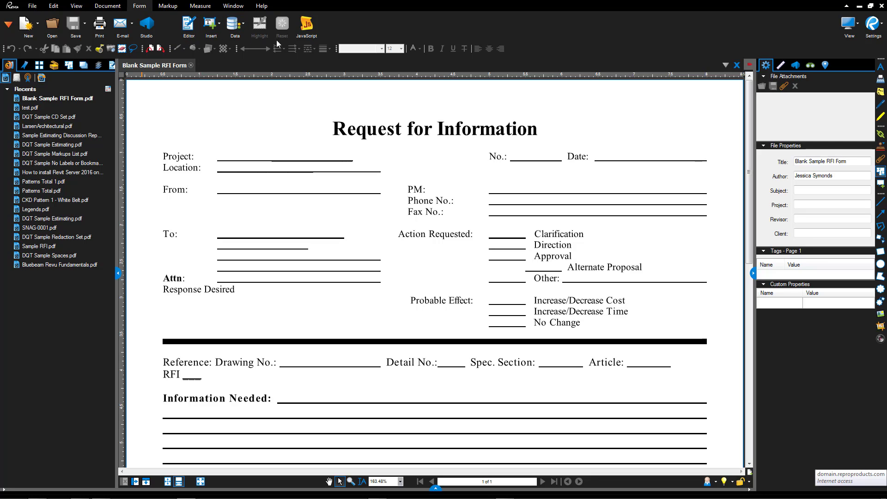
Turn on form editing with Editor, widen the form tools panel, and check the field order menu
click(193, 28)
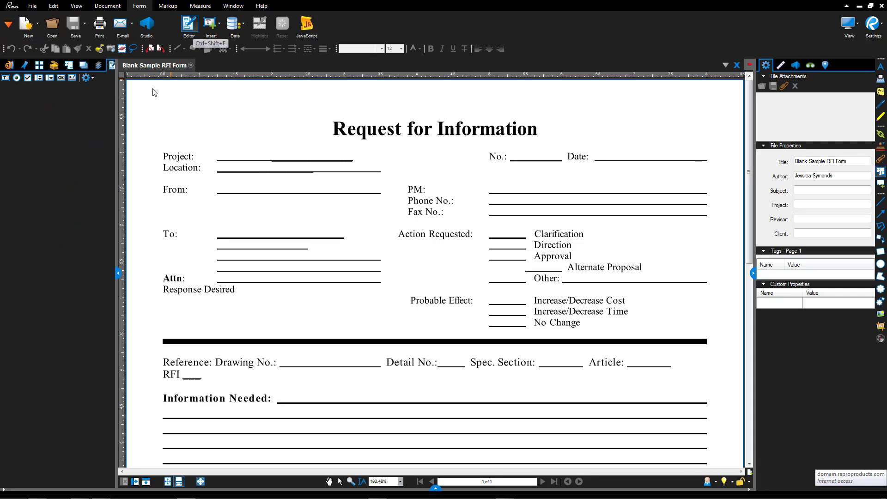
drag(118, 274, 125, 274)
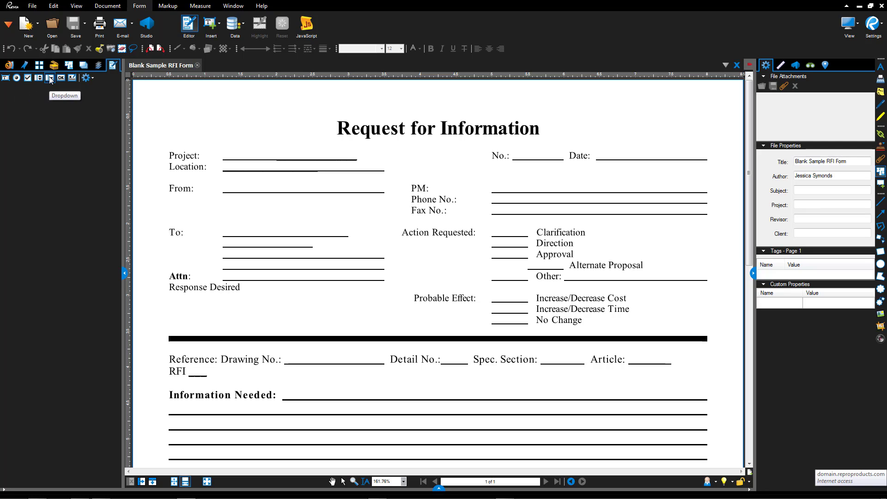
click(84, 77)
click(79, 84)
Create a new text field and name it Project
click(6, 77)
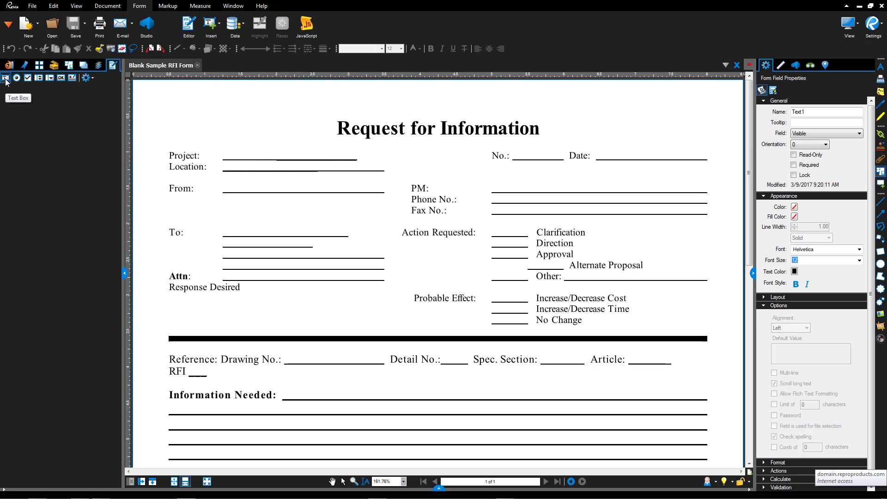
double_click(798, 112)
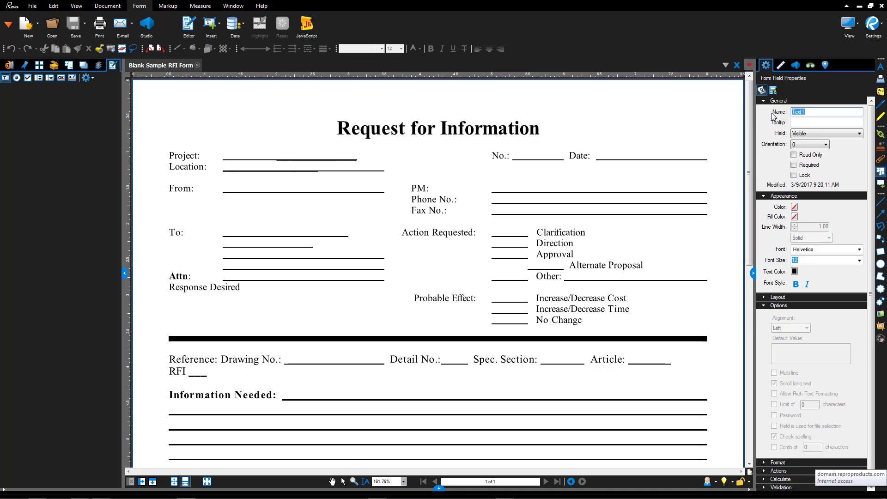
text(Project)
key(Tab)
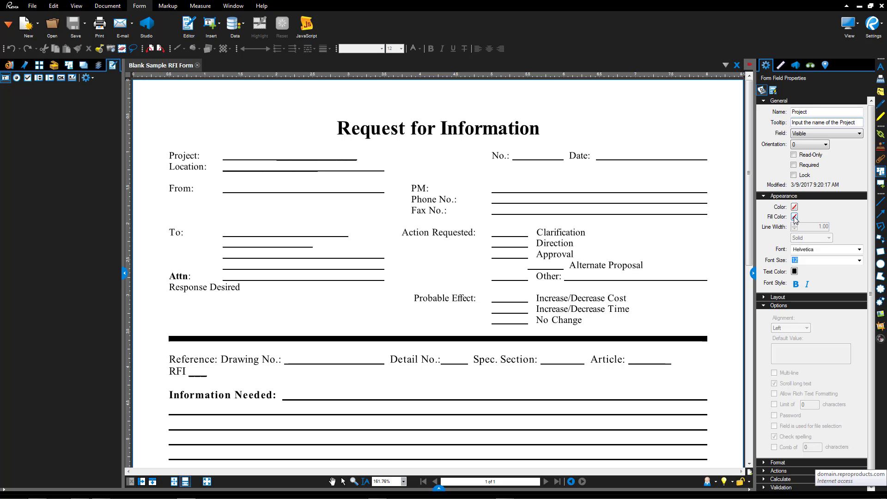
Format the Project field's text as red, 10-point ArchiText
click(859, 249)
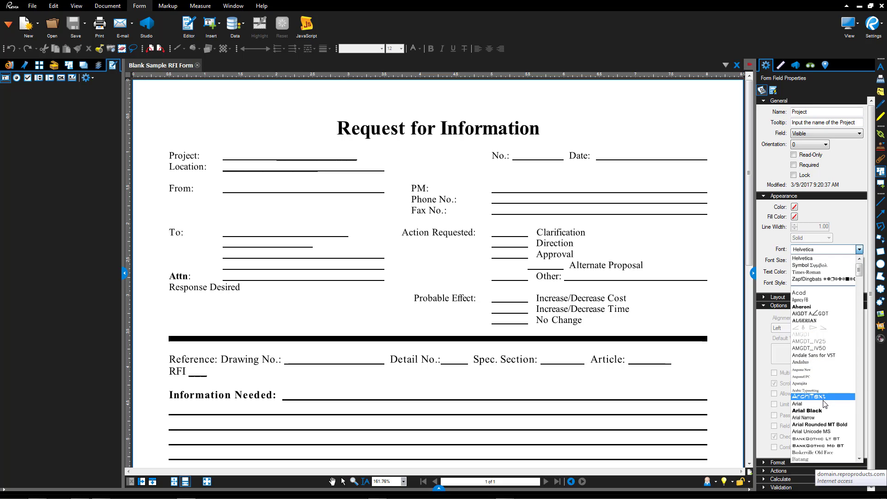
click(824, 396)
click(798, 261)
click(795, 272)
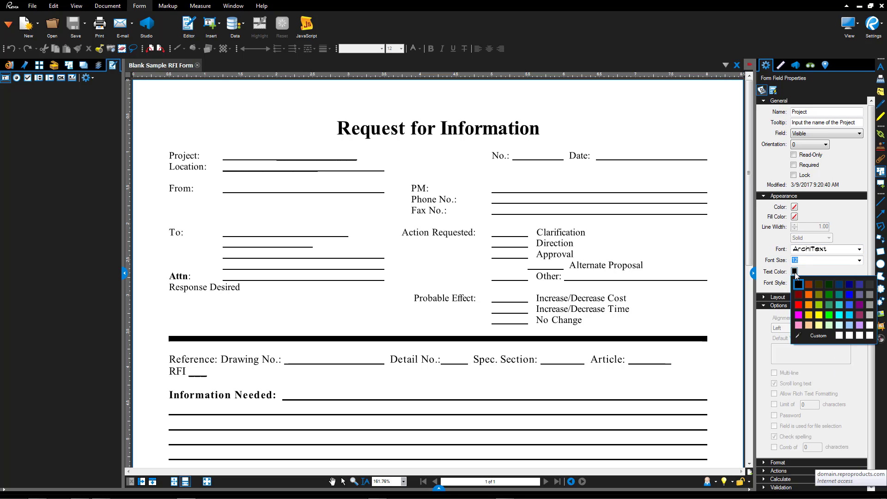
click(807, 318)
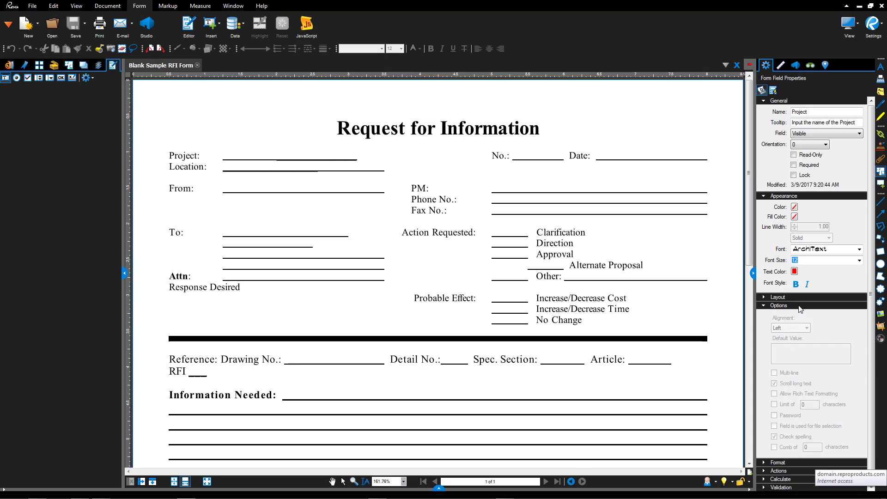
click(859, 261)
click(828, 322)
Draw the Project field across its line, then begin outlining another field over Location
drag(223, 157, 357, 141)
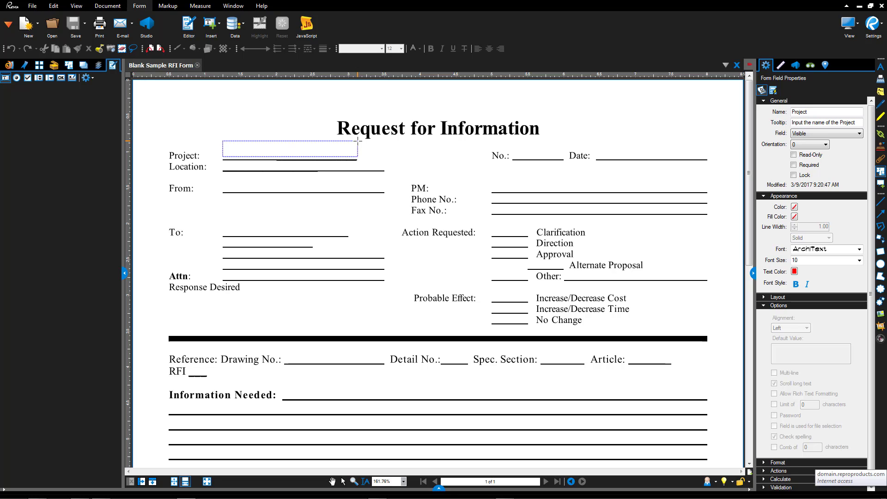
drag(358, 140, 385, 141)
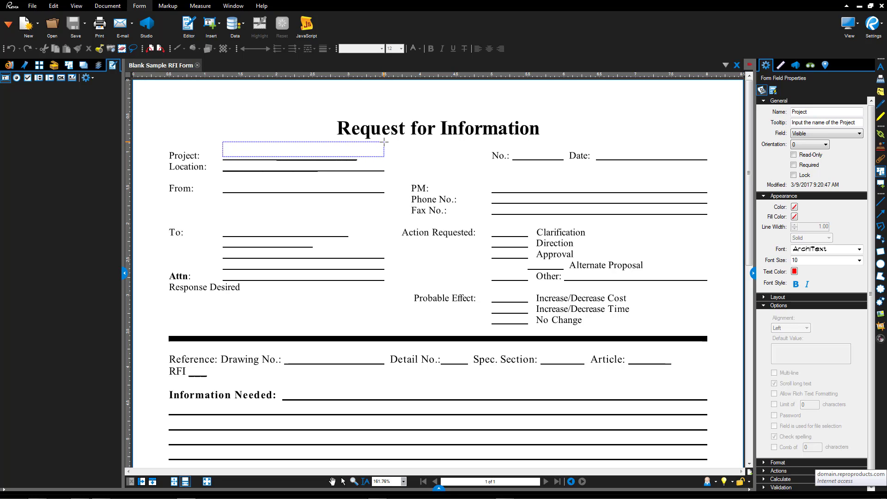
drag(385, 142, 385, 142)
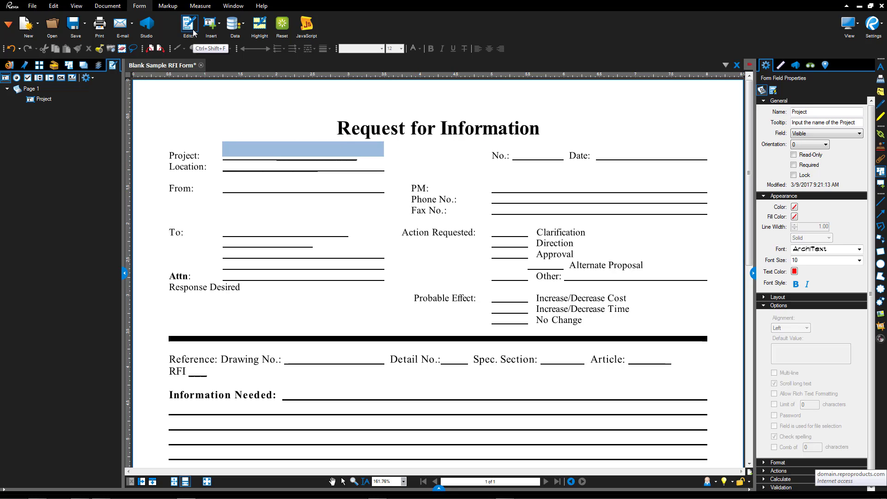
click(7, 78)
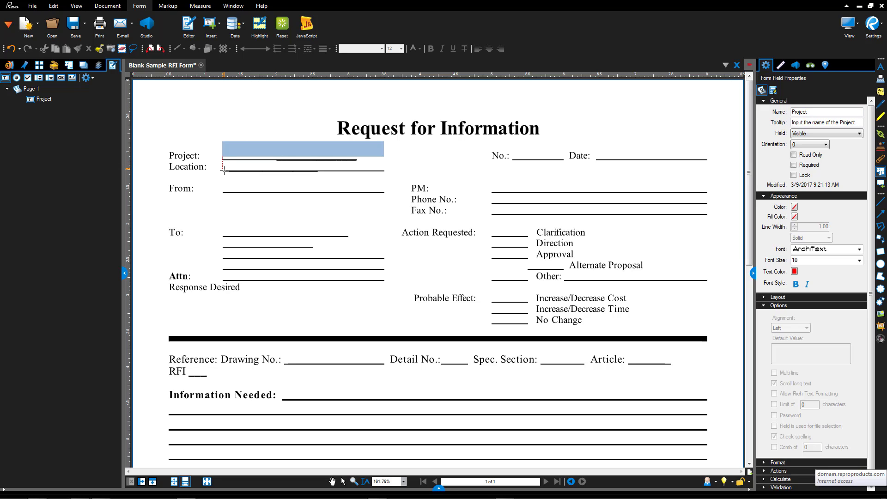
drag(224, 171, 385, 163)
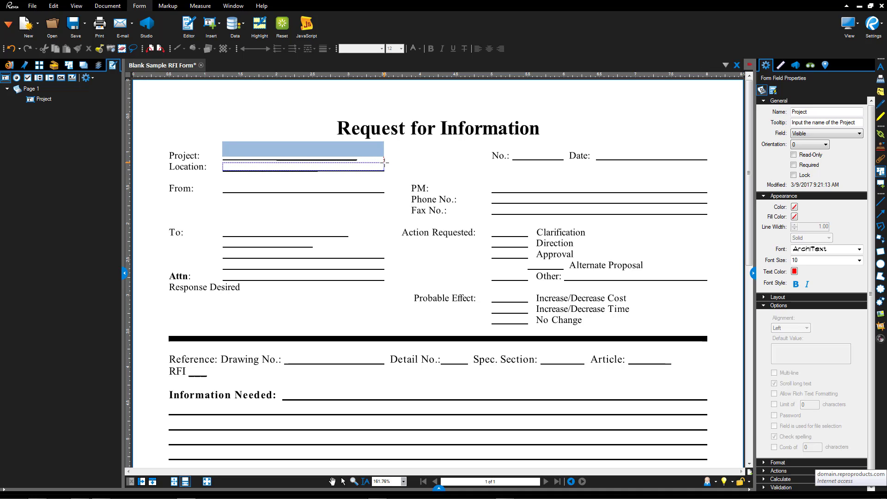
Cancel the unfinished Location field and pick the Markup Rectangle shape
key(Escape)
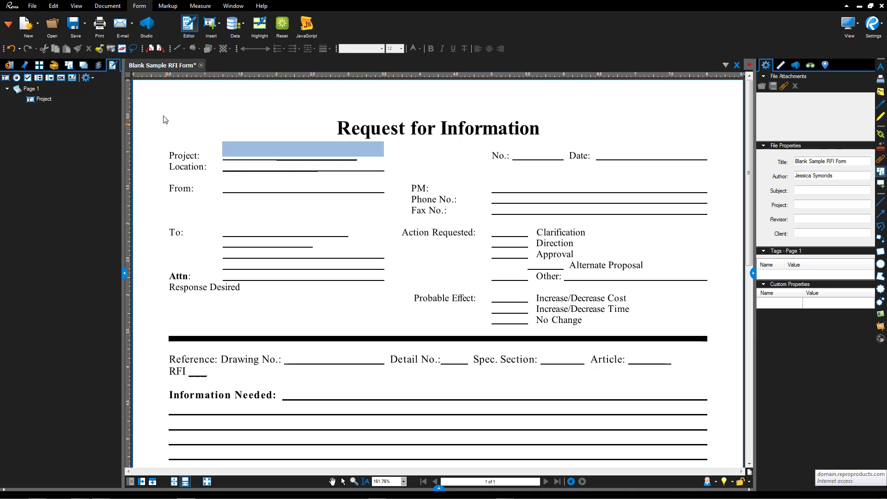
click(168, 6)
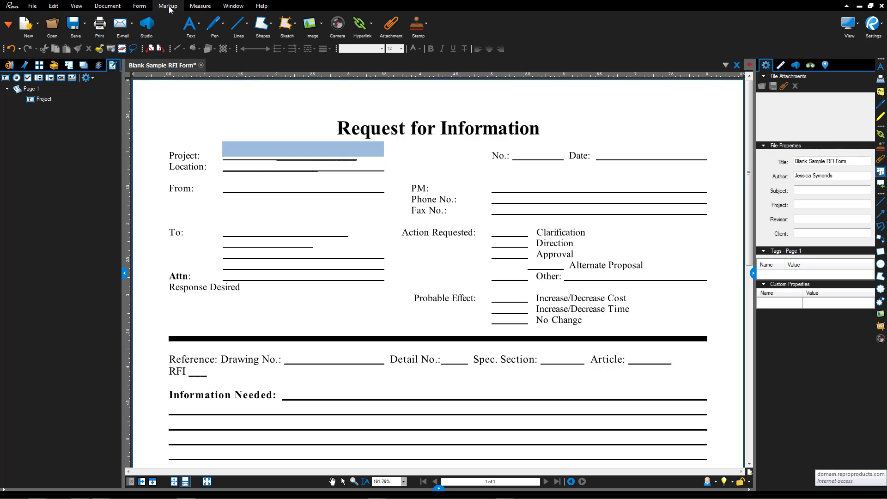
click(271, 24)
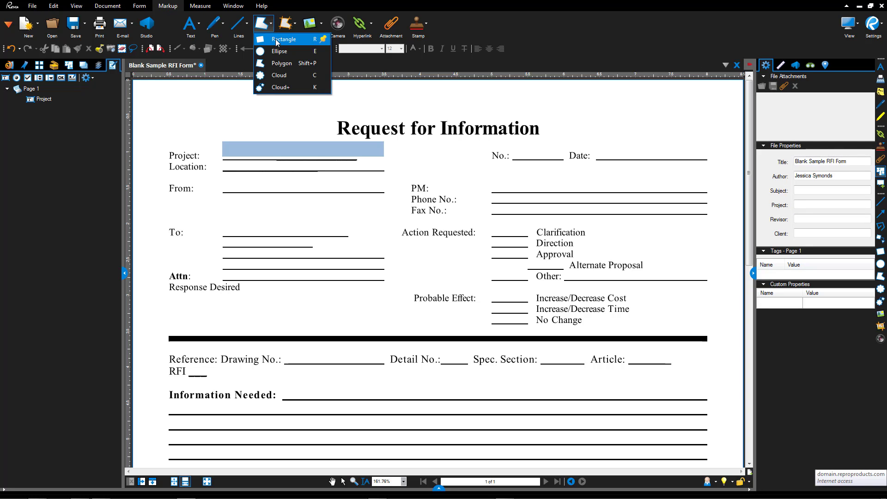
click(276, 41)
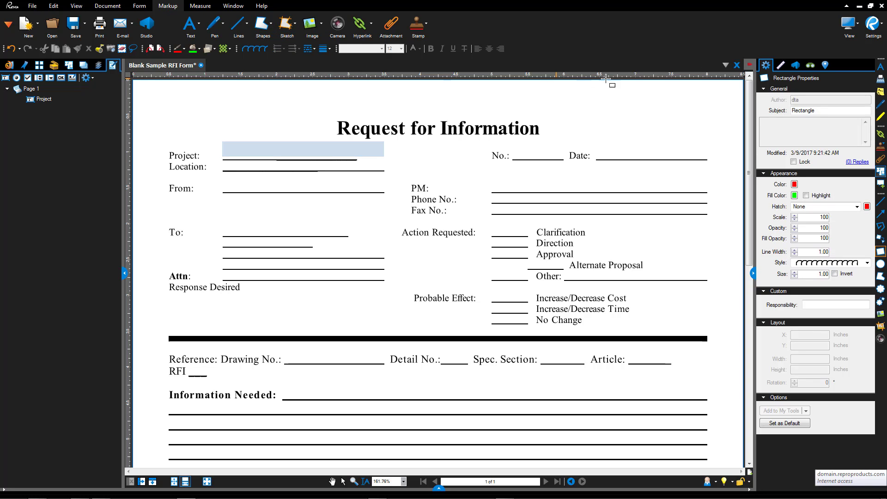
Cover the Project and Location underlines with a white-filled, solid-outlined rectangle
click(794, 184)
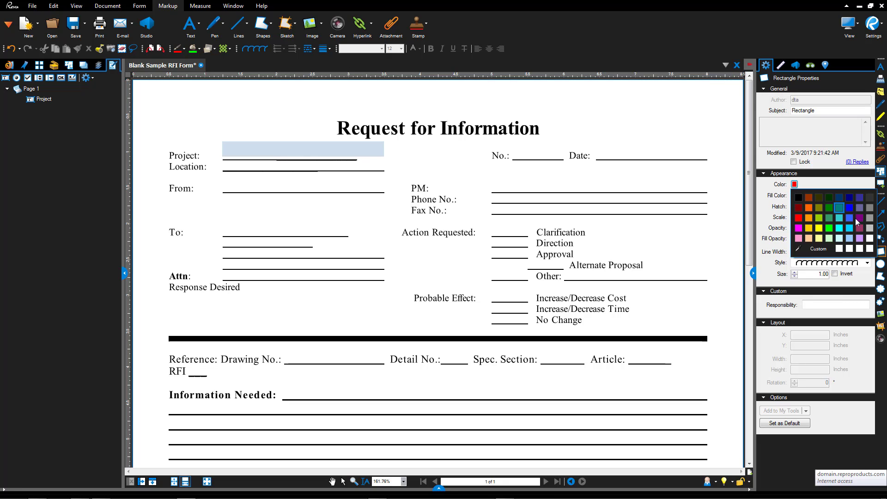
click(871, 251)
click(794, 195)
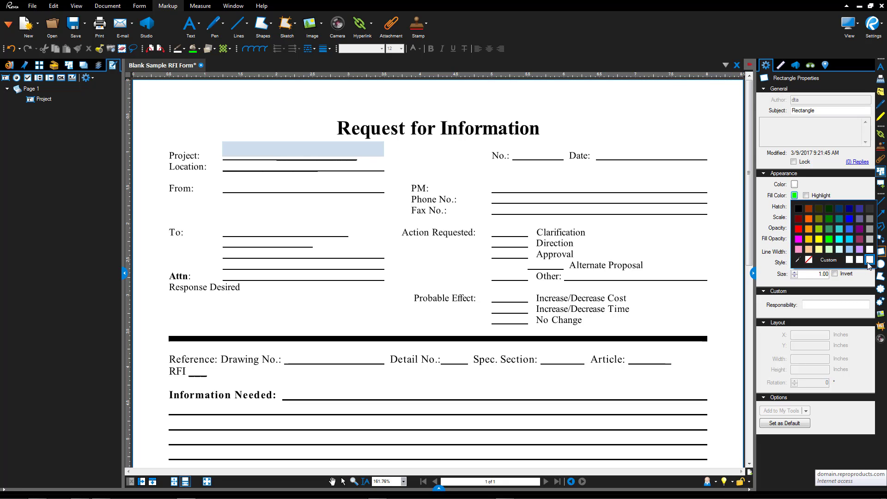
click(868, 264)
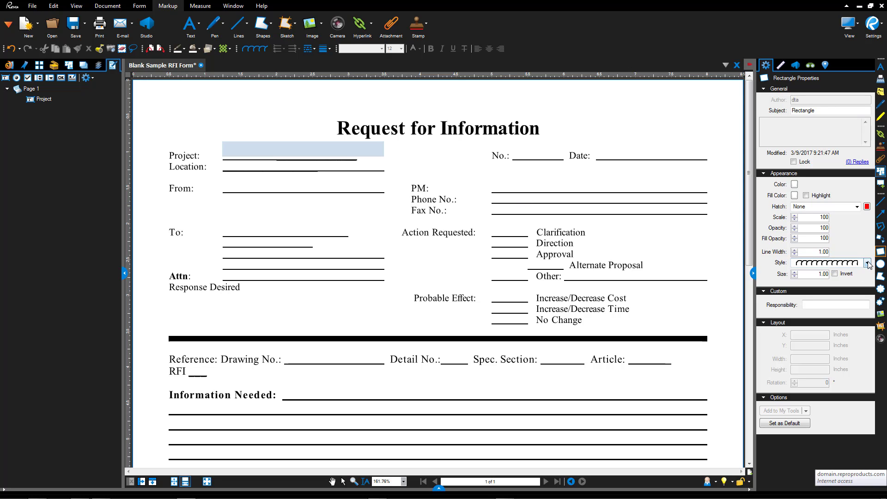
click(867, 263)
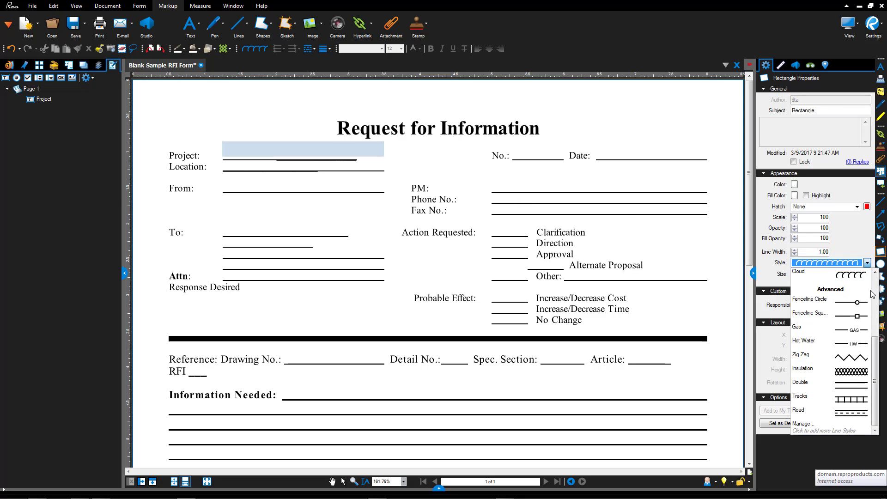
drag(874, 340, 874, 283)
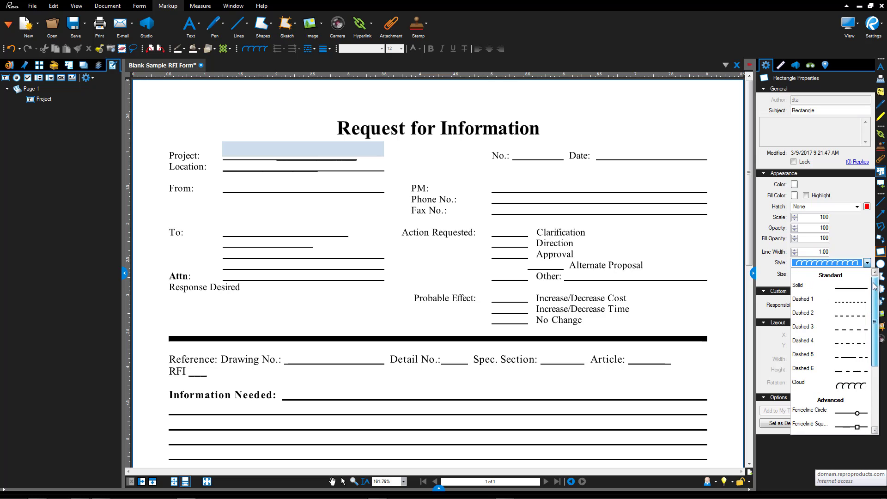
click(846, 287)
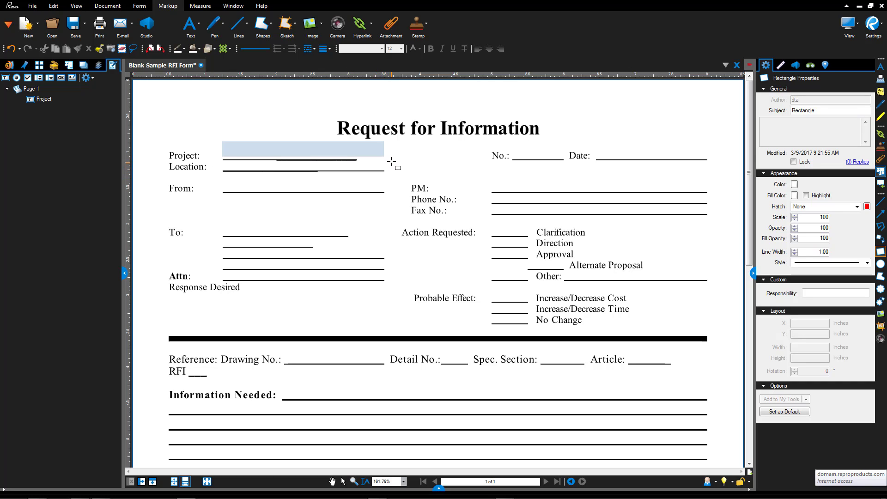
drag(390, 156, 390, 159)
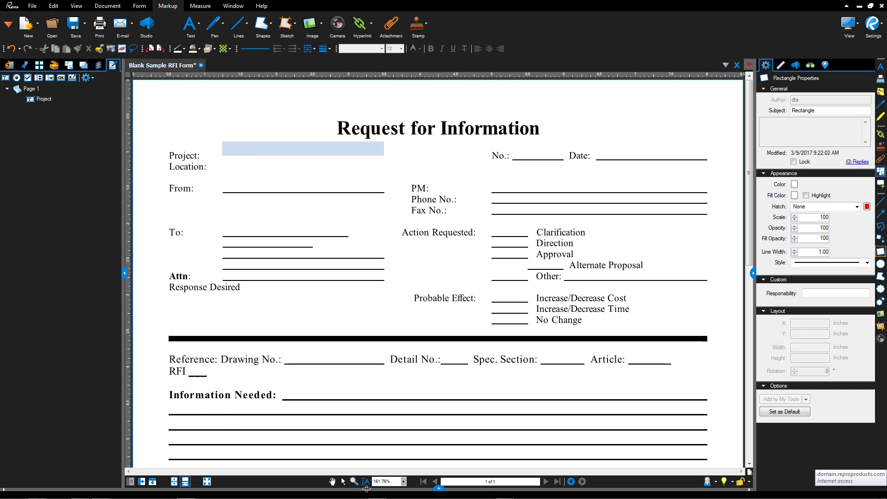
click(342, 482)
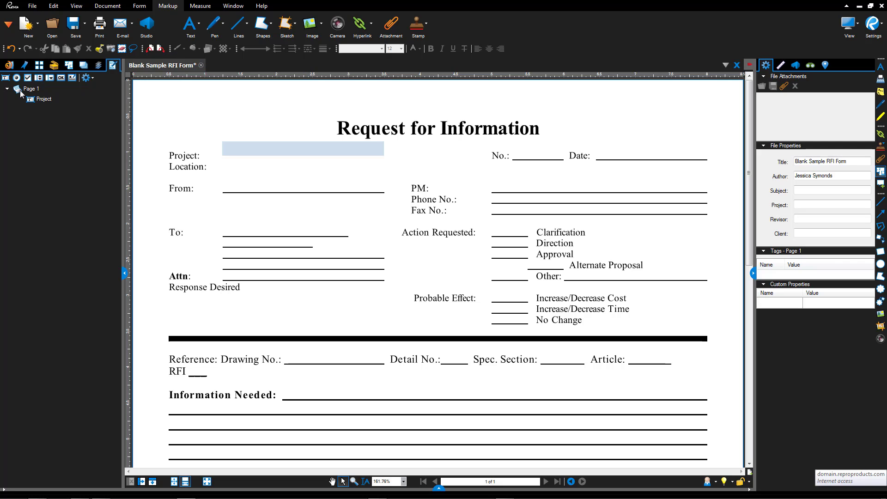
Insert a Text Box field over the Location line and select it in Editor mode
click(139, 6)
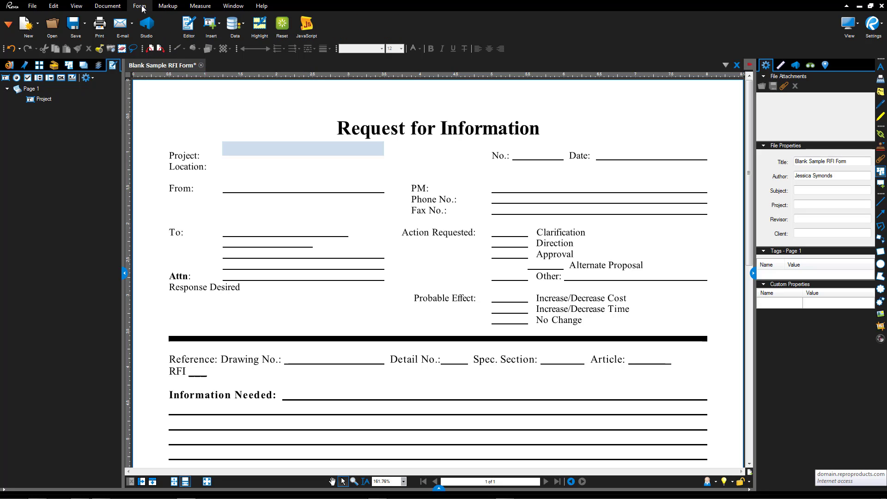
click(189, 27)
click(211, 26)
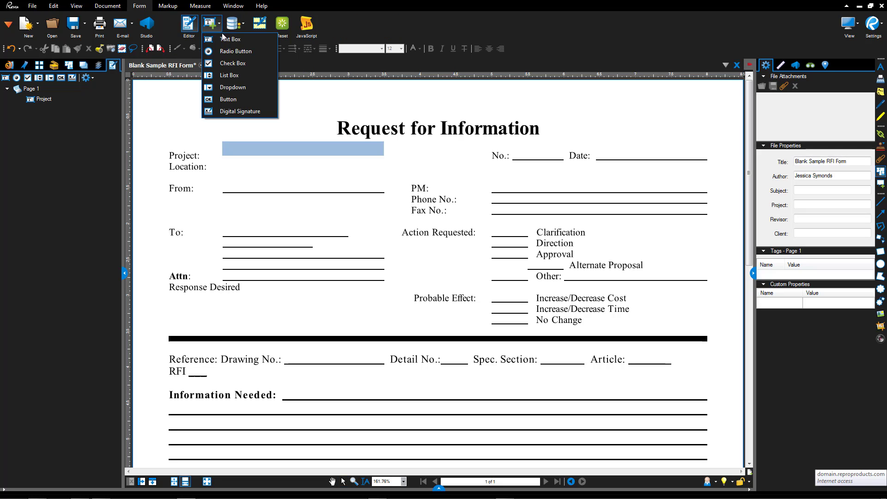
click(223, 39)
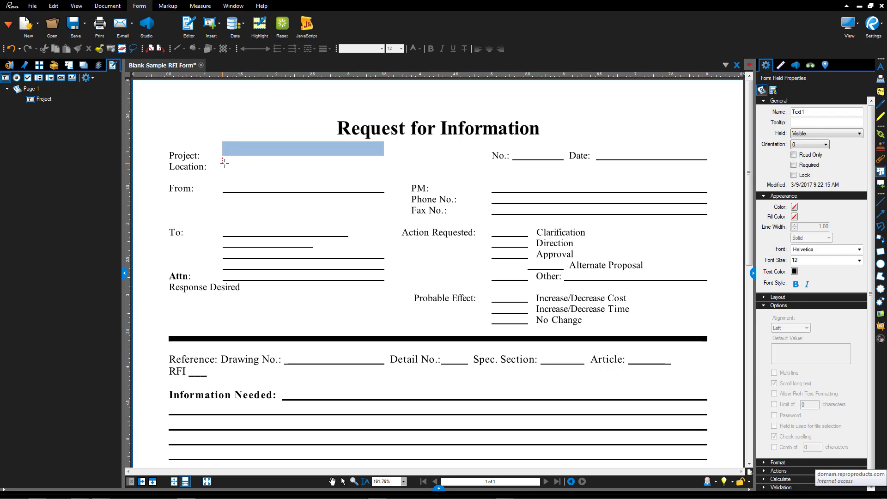
drag(229, 165, 381, 178)
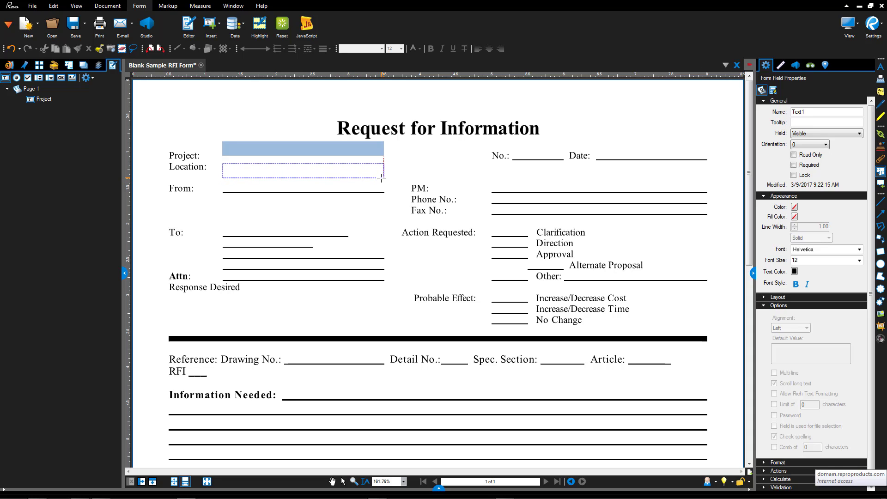
drag(381, 177, 383, 178)
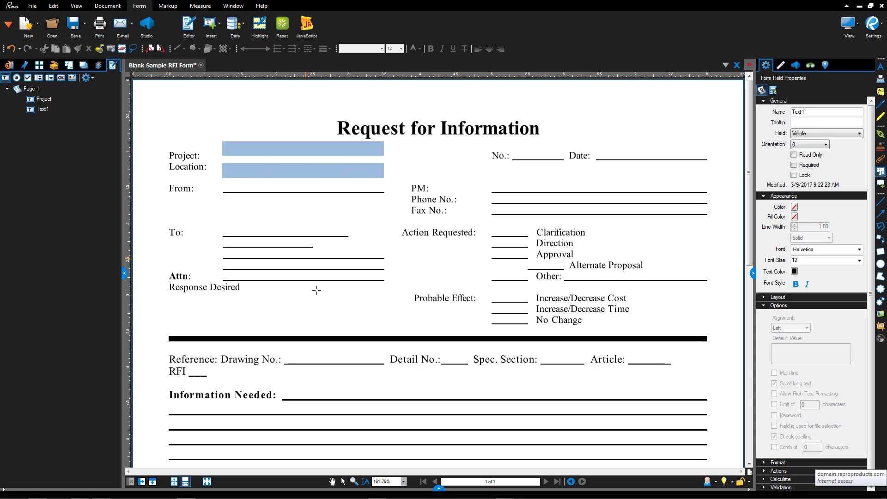
key(Escape)
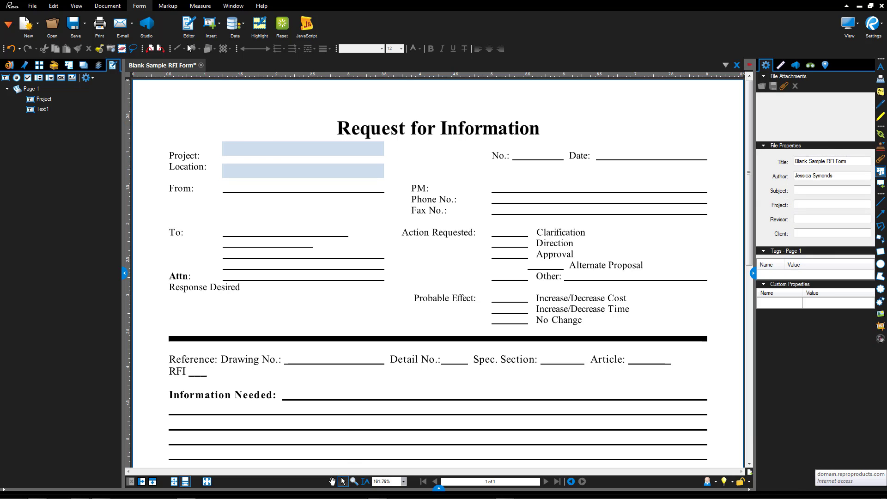
click(189, 24)
click(254, 169)
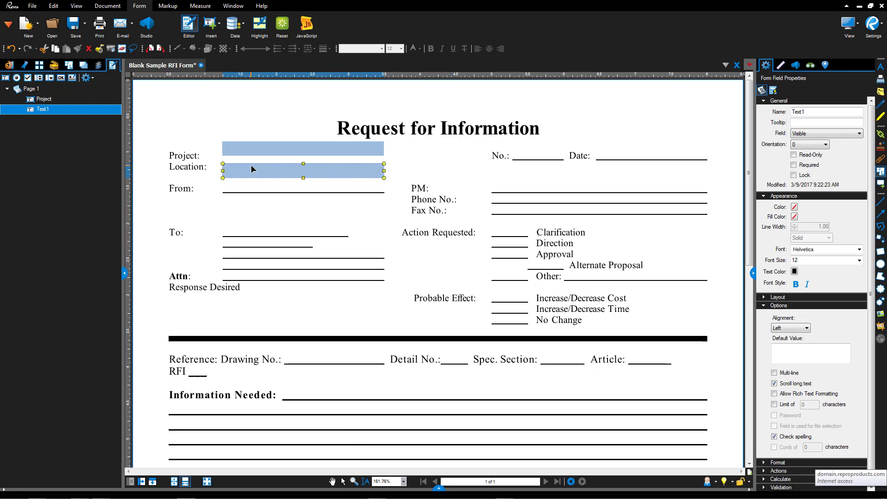
click(303, 165)
Zoom in on the Project and Location fields and test typing in the Location field
click(353, 481)
drag(397, 202, 165, 114)
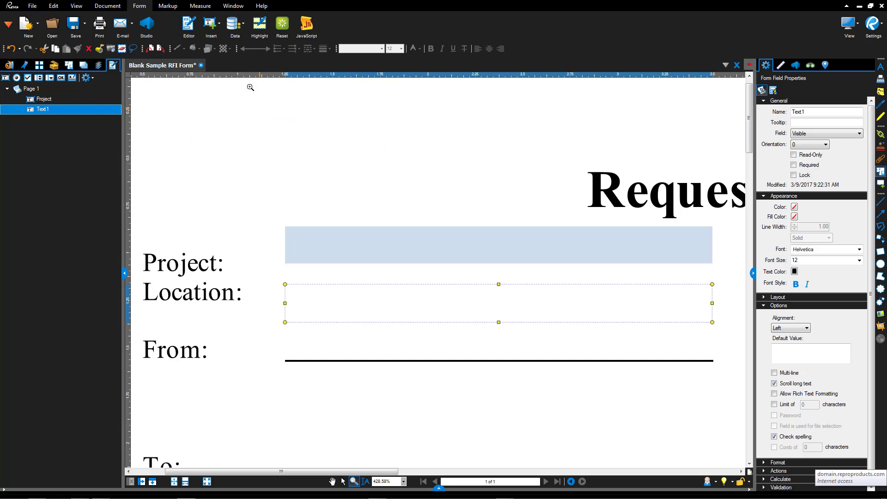
key(Escape)
click(495, 332)
click(497, 322)
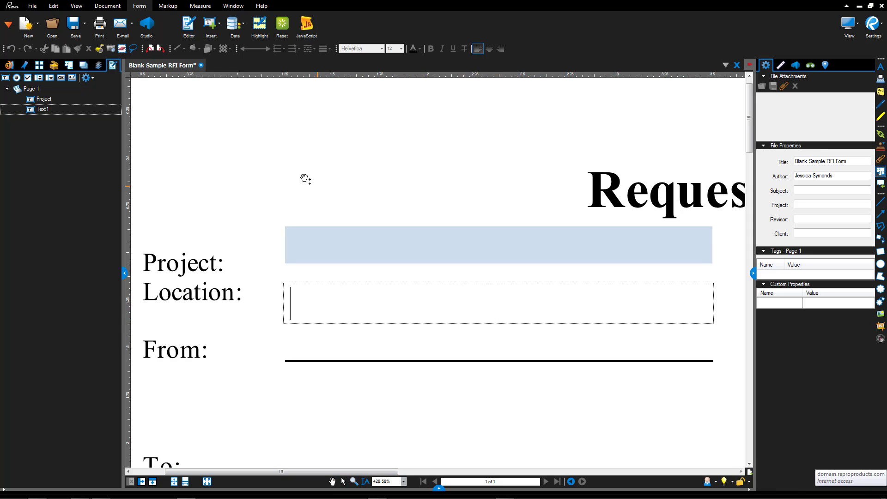
click(238, 172)
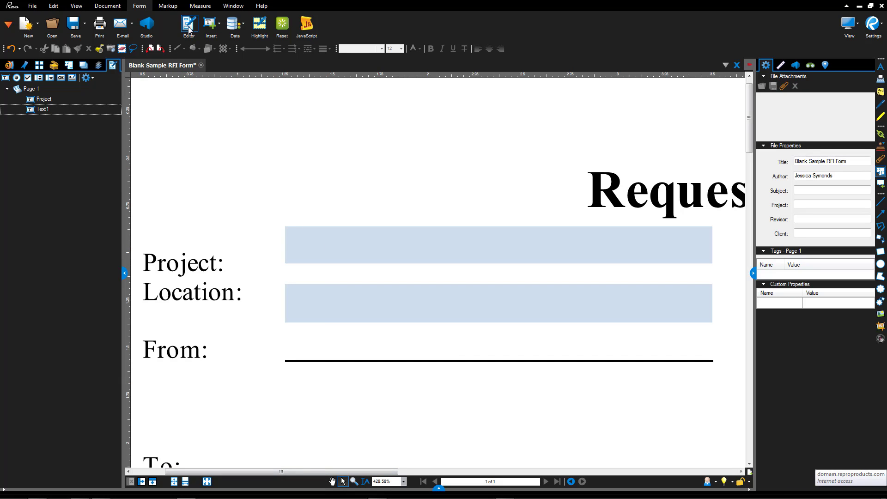
click(302, 292)
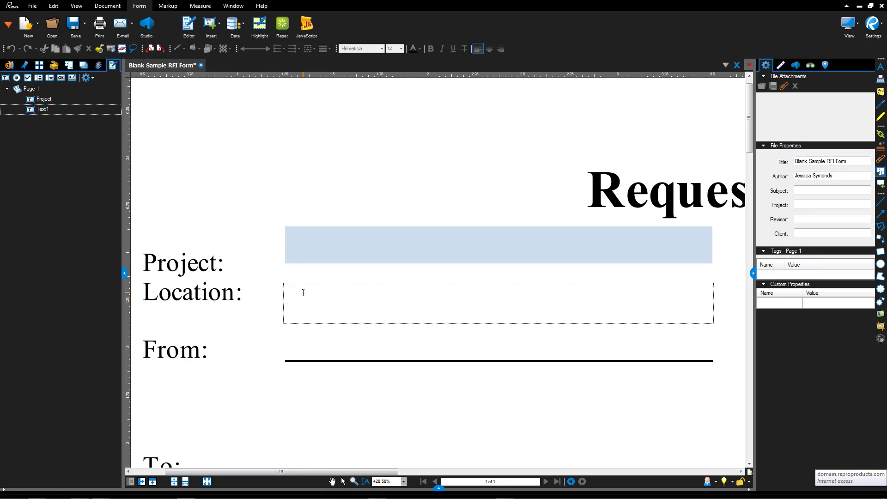
click(251, 155)
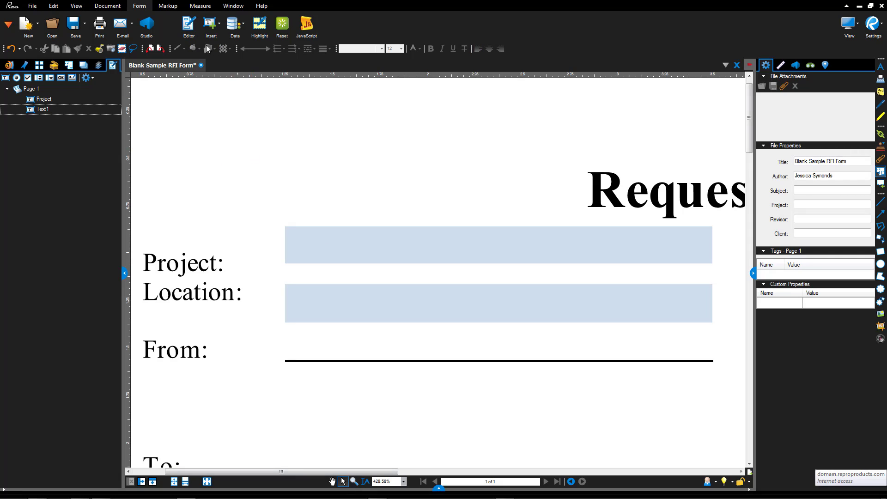
Stretch the field's top up to the Project field and rename it Location
click(191, 29)
click(352, 296)
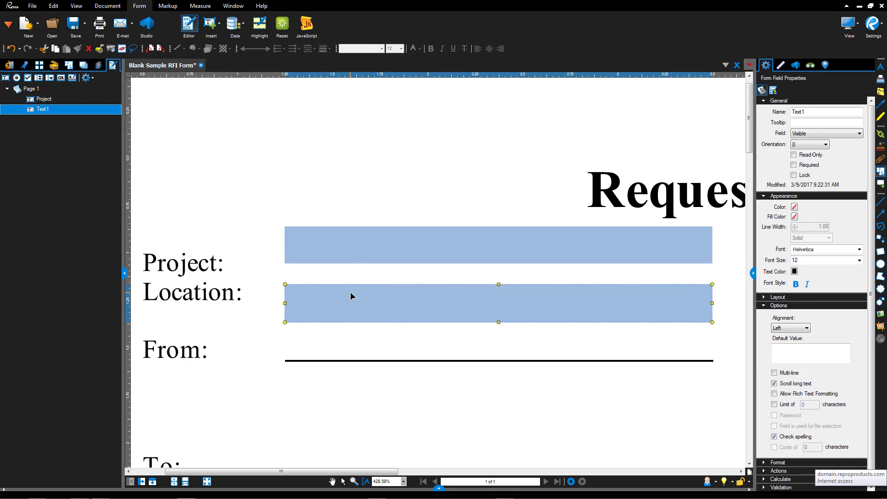
drag(499, 284, 498, 271)
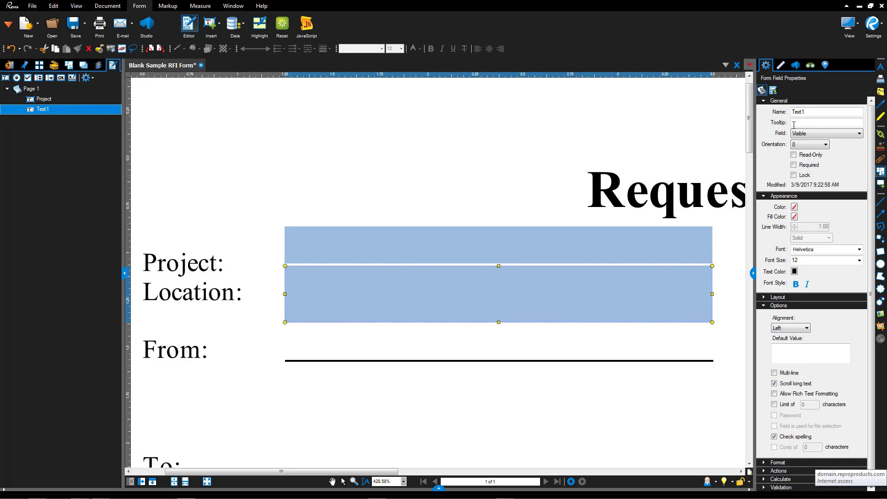
drag(820, 111, 777, 109)
text(Location)
key(Tab)
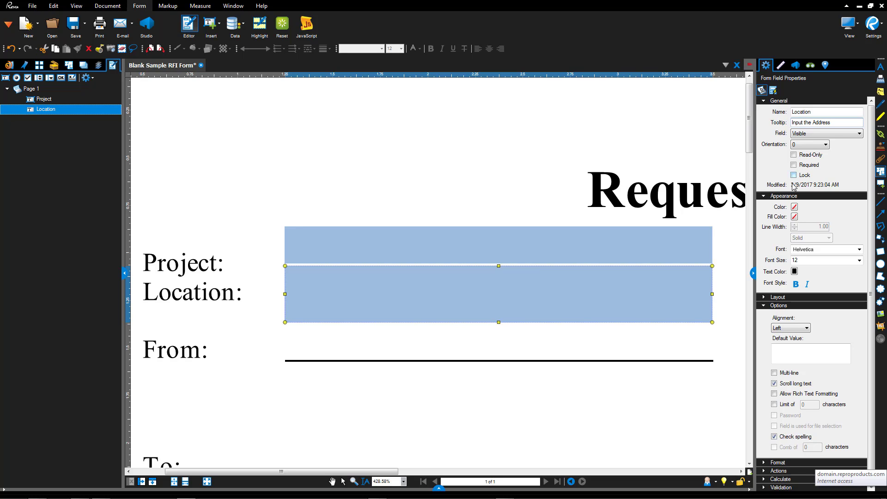
Give Location red 10-point ArchiText, default value '123 Main Street', and multi-line enabled
click(858, 250)
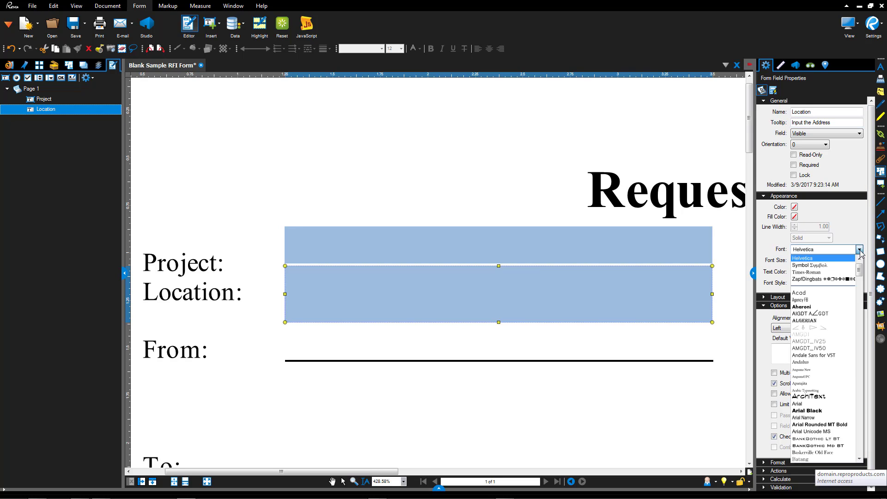
click(809, 397)
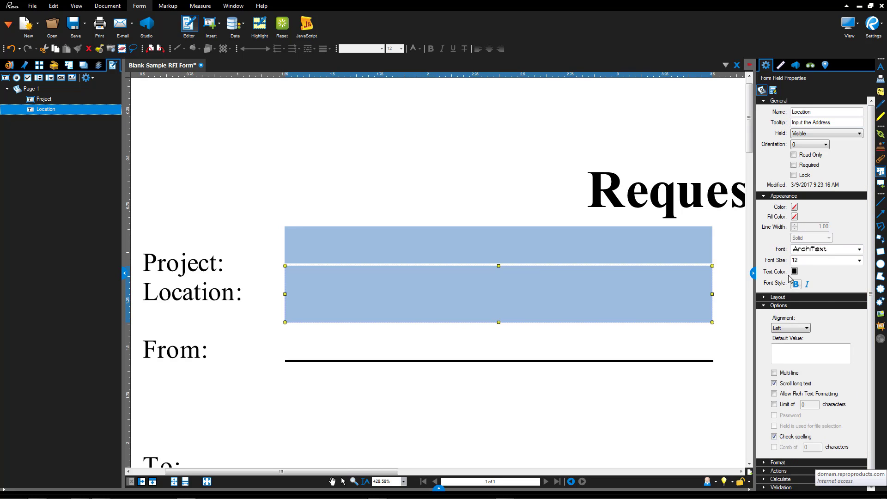
click(795, 272)
click(802, 311)
click(796, 354)
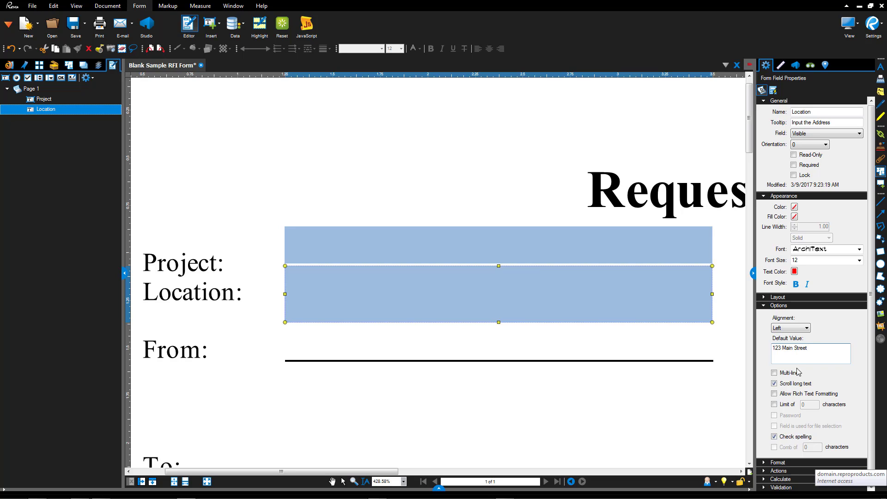
click(775, 373)
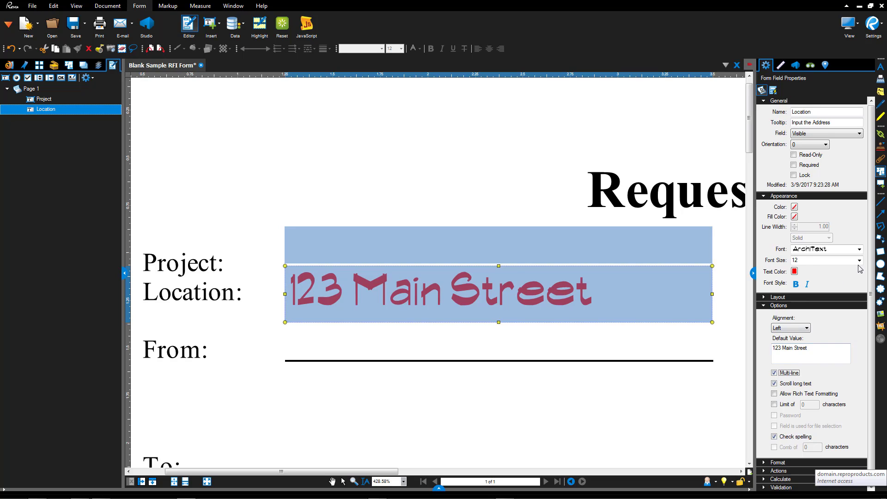
click(859, 260)
click(819, 324)
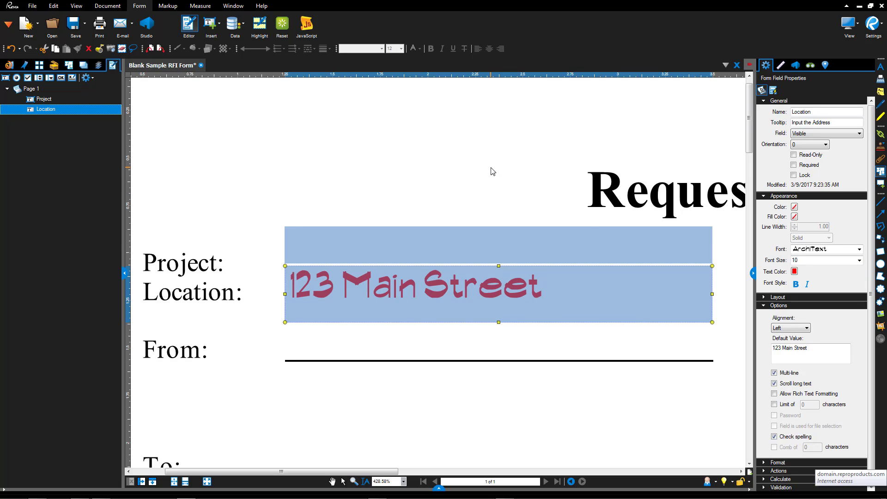
click(343, 482)
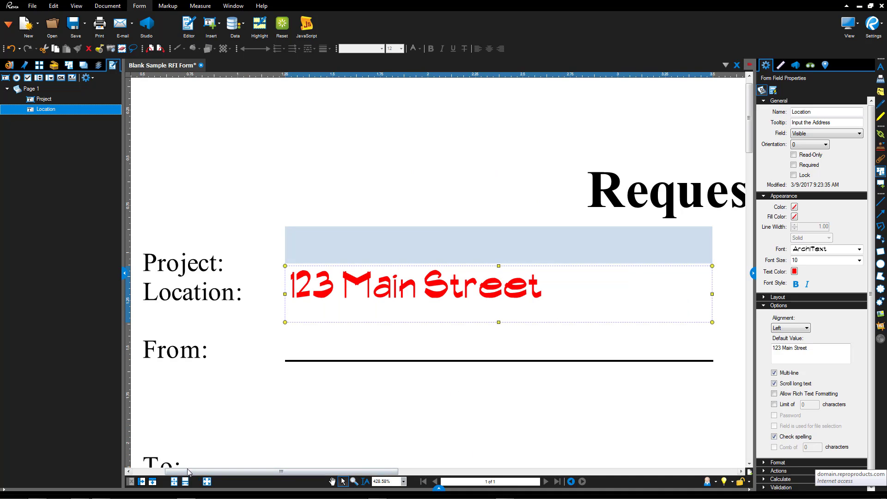
Zoom and pan in on the Action Requested and Probable Effect options, about 340%
click(174, 482)
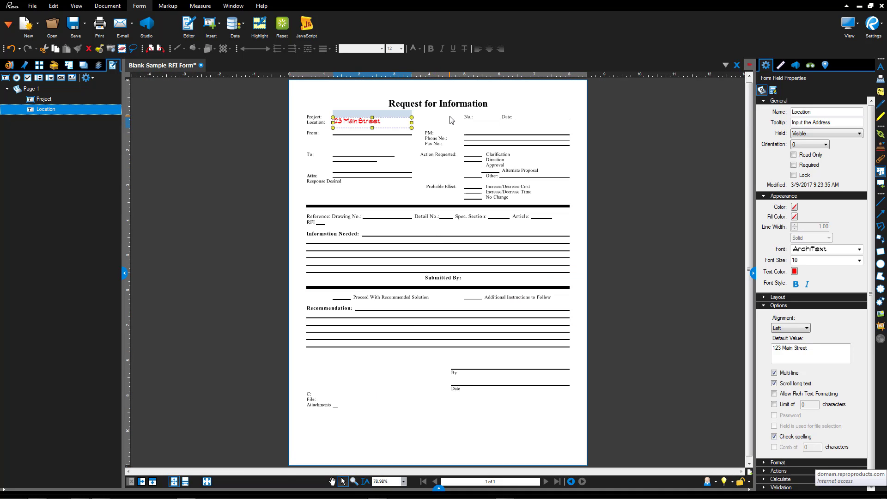
scroll(451, 119, up, 3)
scroll(442, 166, up, 1)
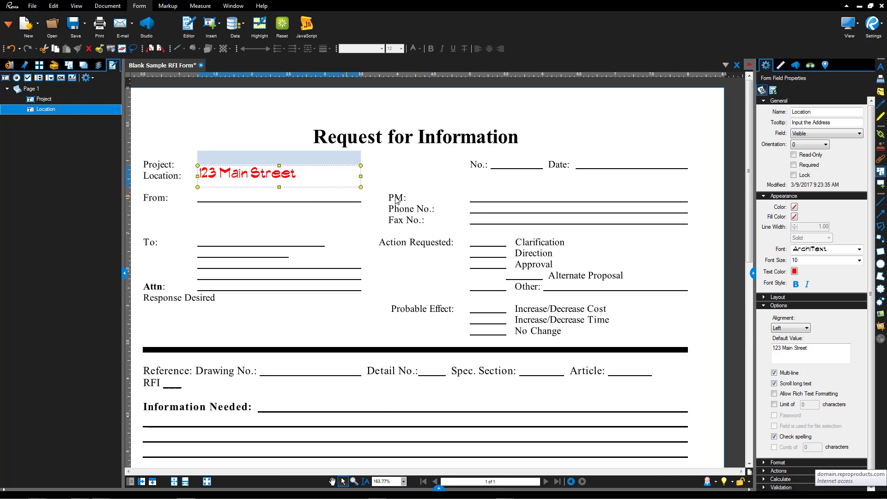
drag(479, 231, 495, 229)
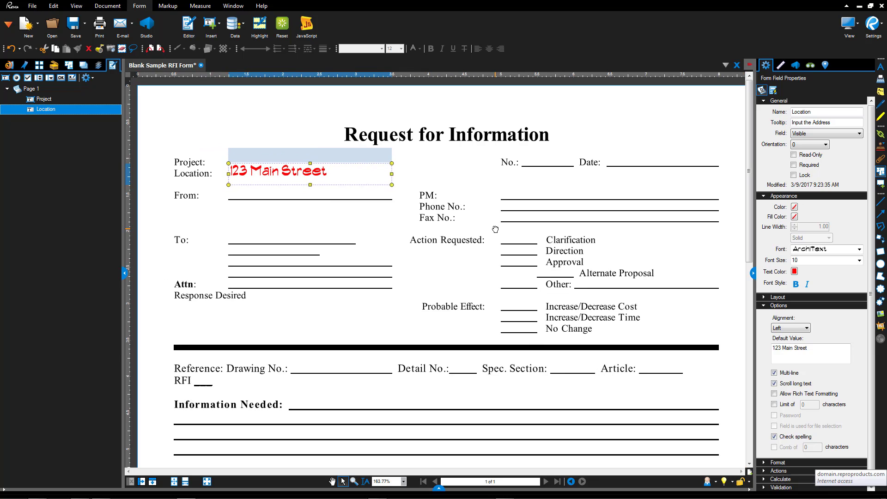
click(418, 171)
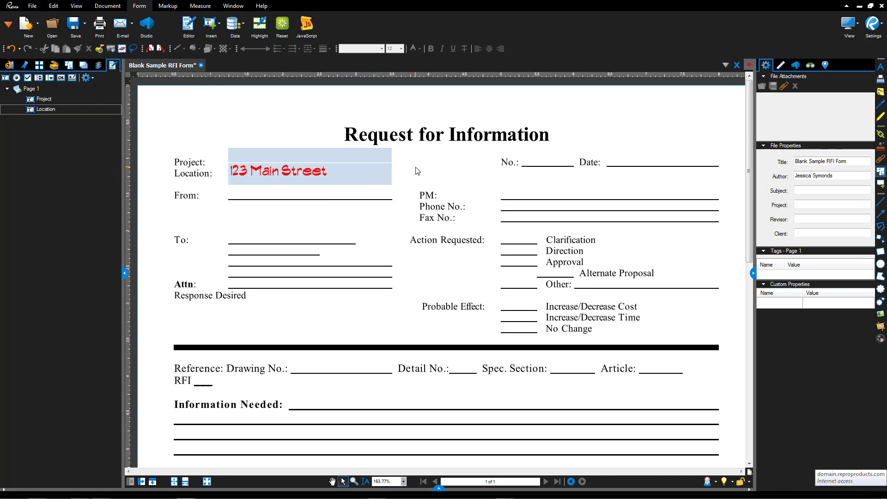
drag(615, 190, 505, 204)
drag(499, 239, 521, 195)
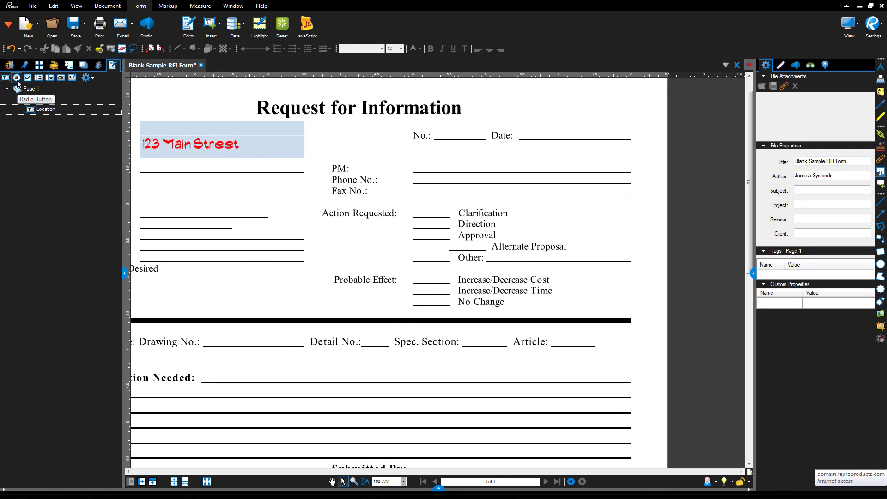
drag(553, 303, 471, 310)
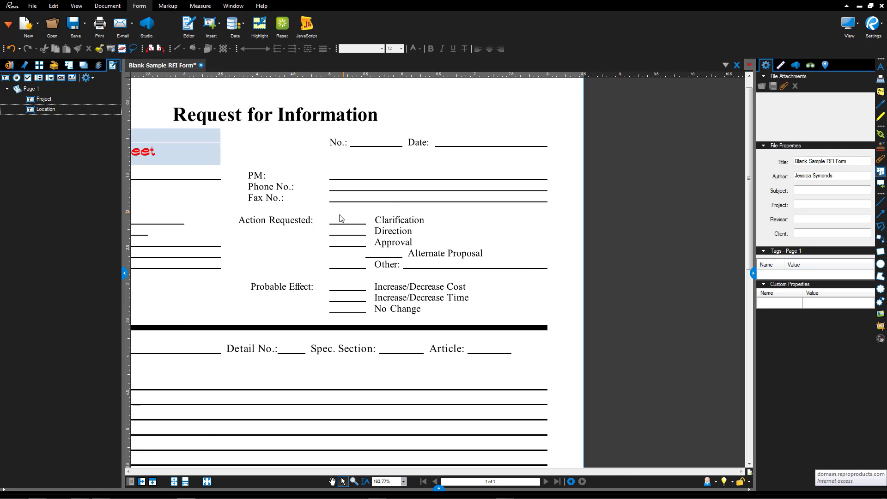
scroll(340, 228, up, 4)
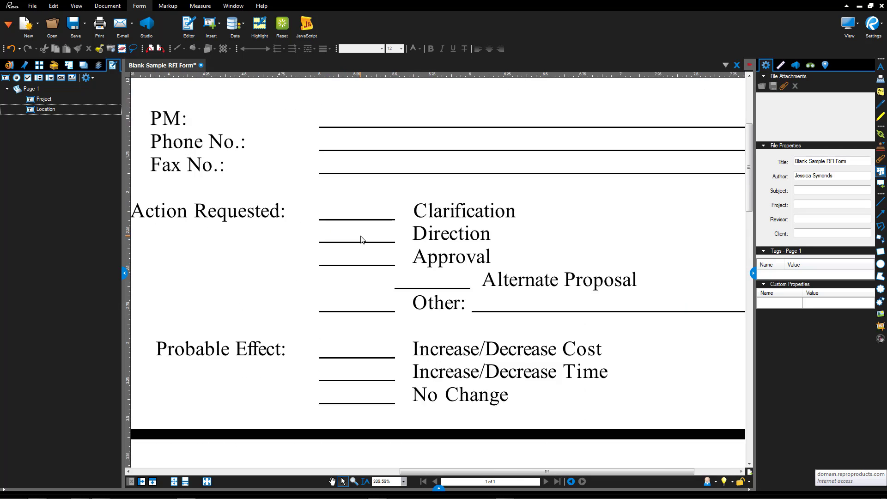
Draw a radio button on the Clarification blank and a check box on Direction
click(17, 78)
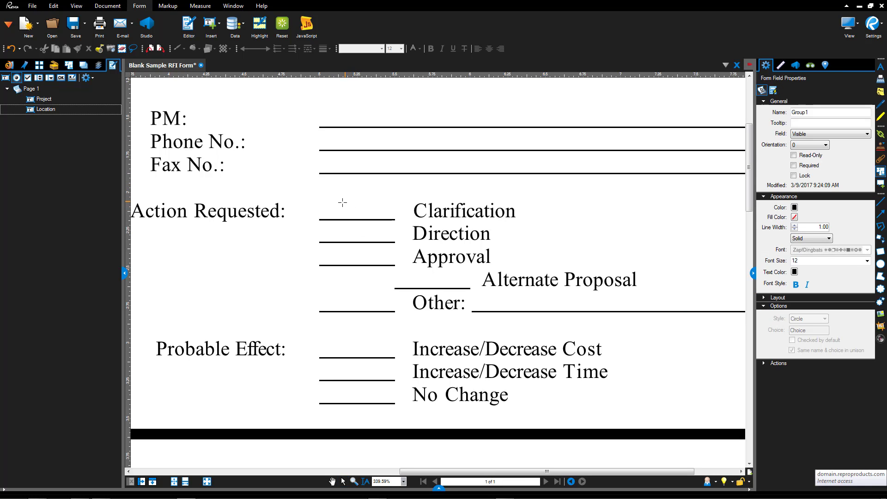
drag(342, 201, 369, 220)
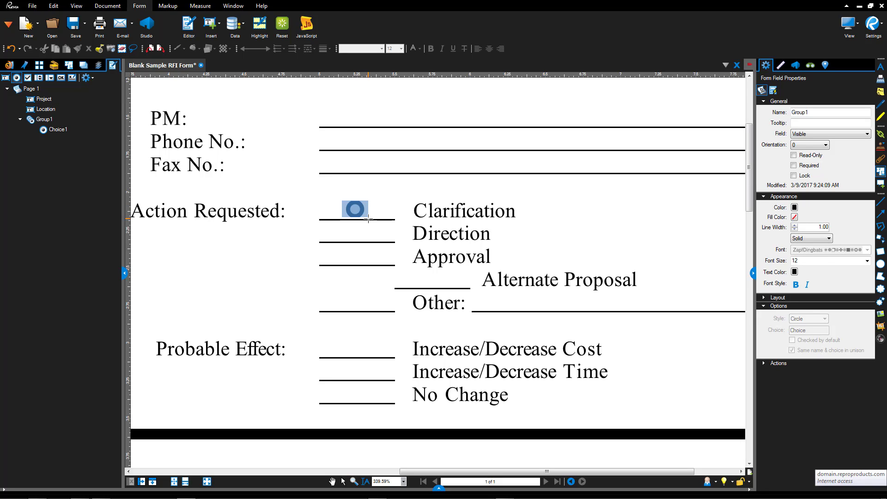
click(27, 78)
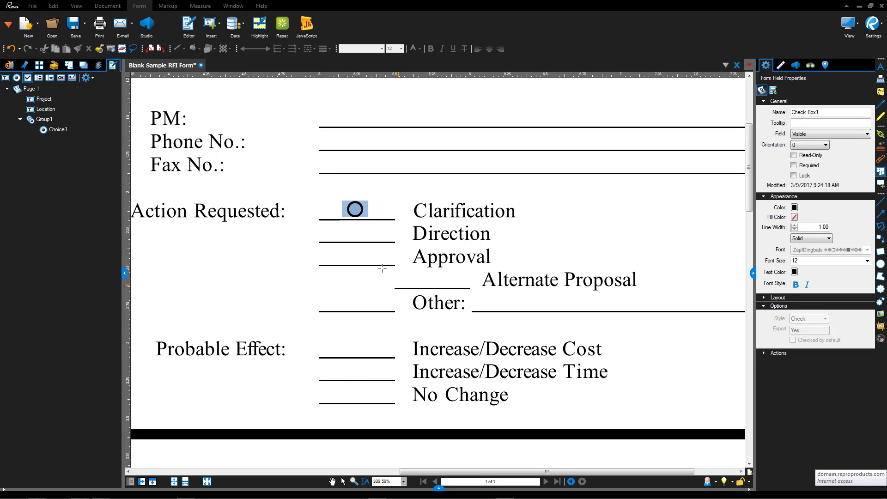
drag(342, 224, 367, 240)
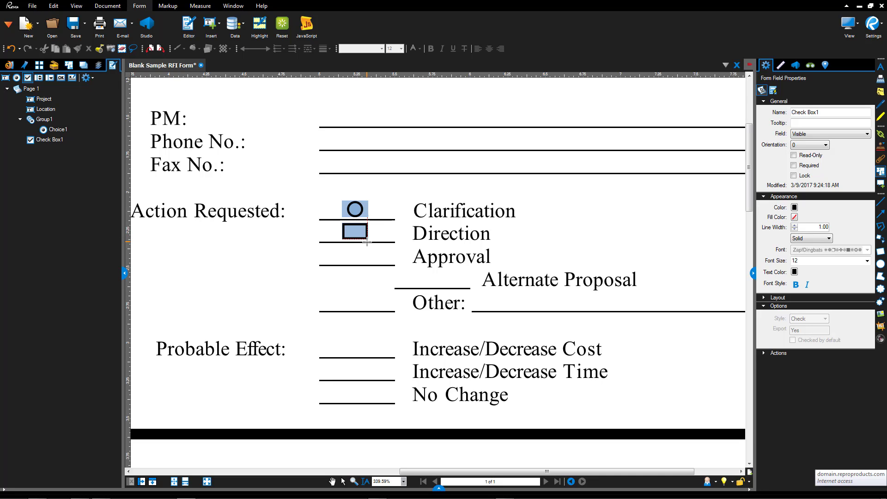
click(39, 78)
Draw a list box in the empty space just above the Attachments line
scroll(554, 236, down, 5)
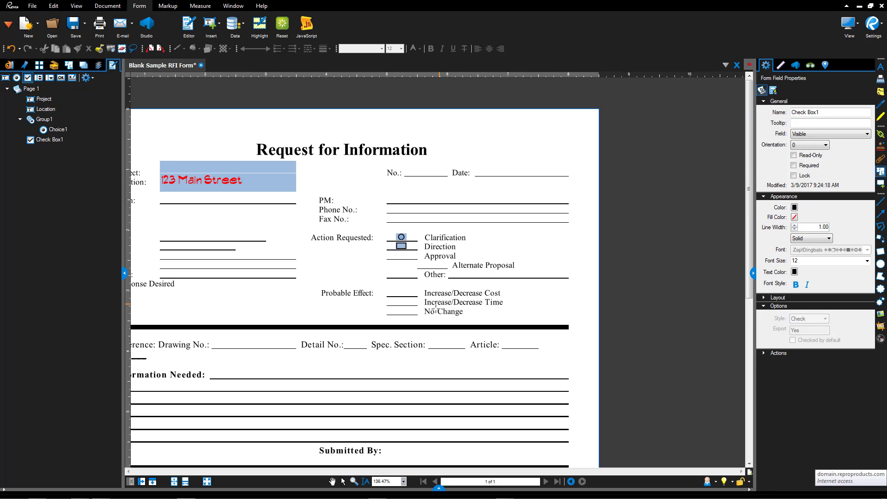
scroll(553, 236, down, 1)
scroll(532, 222, up, 1)
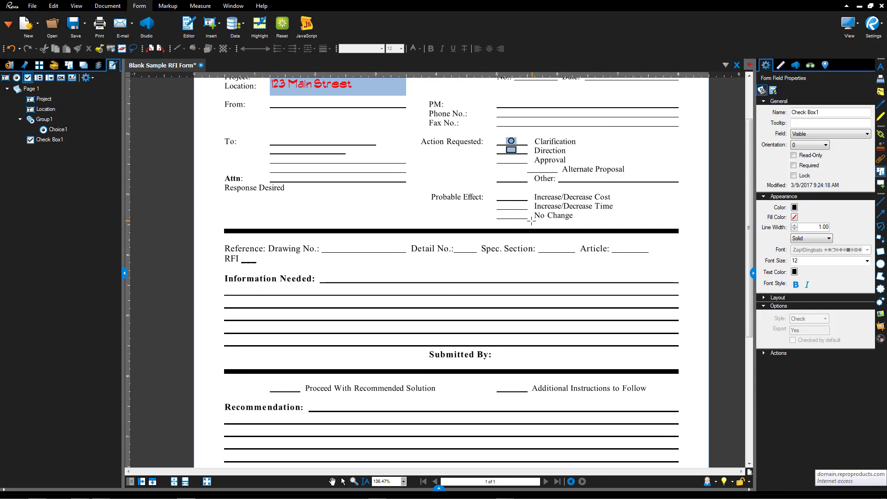
drag(530, 293, 490, 256)
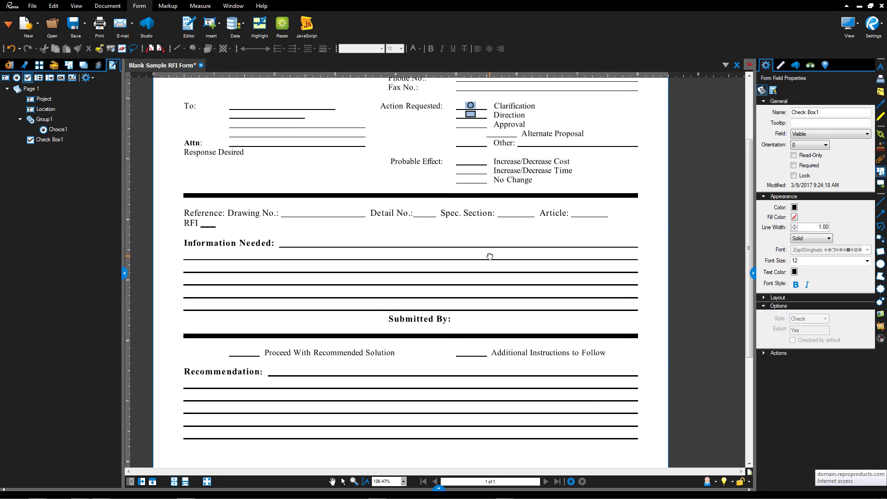
drag(490, 257, 476, 117)
scroll(303, 300, up, 2)
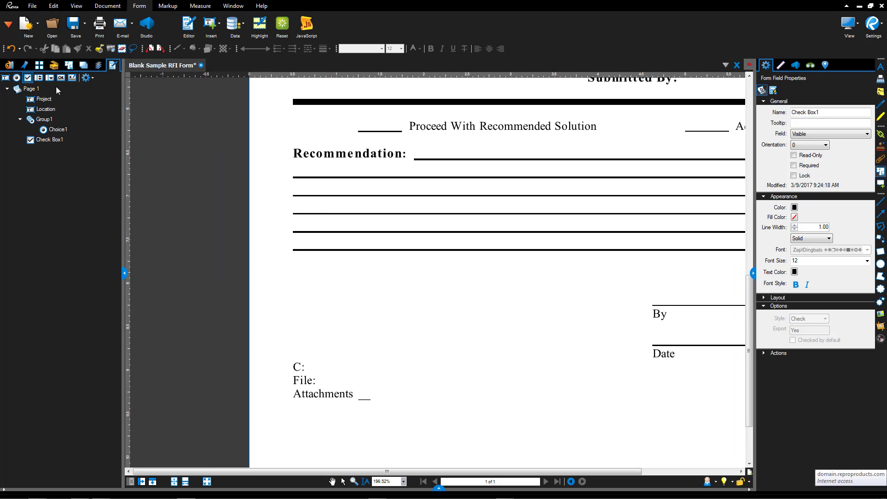
click(43, 99)
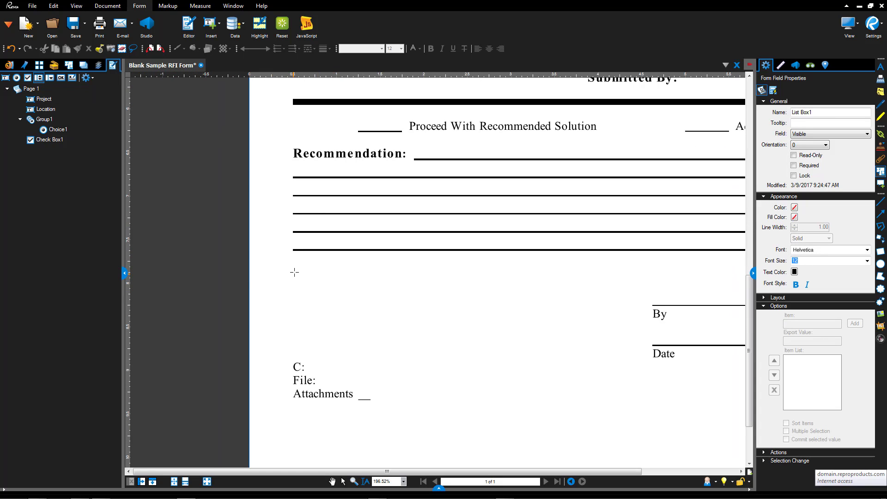
mouse_move(298, 268)
mouse_down()
mouse_move(527, 346)
mouse_move(562, 348)
mouse_up()
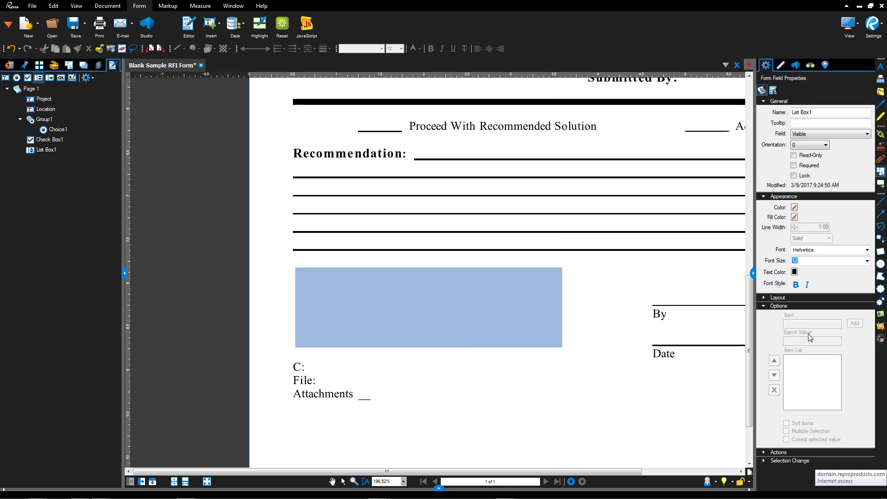
Name the list box Attachment List with tooltip 'Input the names of the attachment files'
drag(818, 112, 787, 112)
text(Attachment List)
click(796, 124)
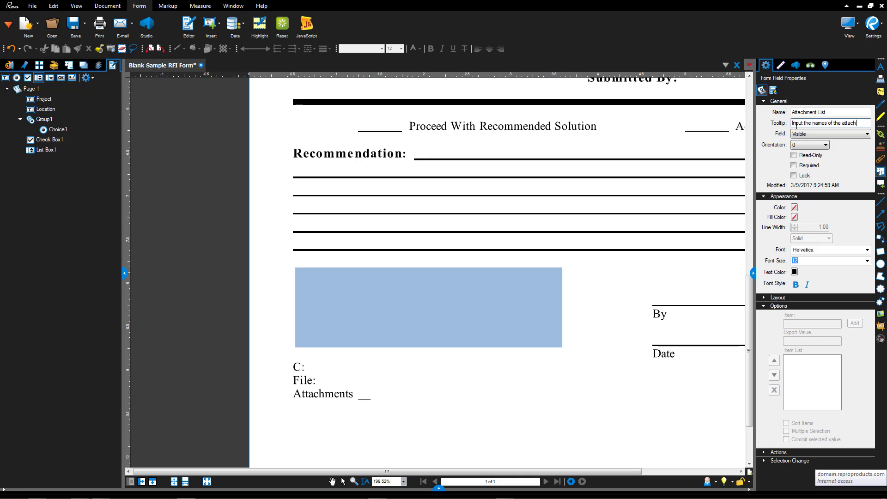
text(Input the names of the attachment files)
click(599, 309)
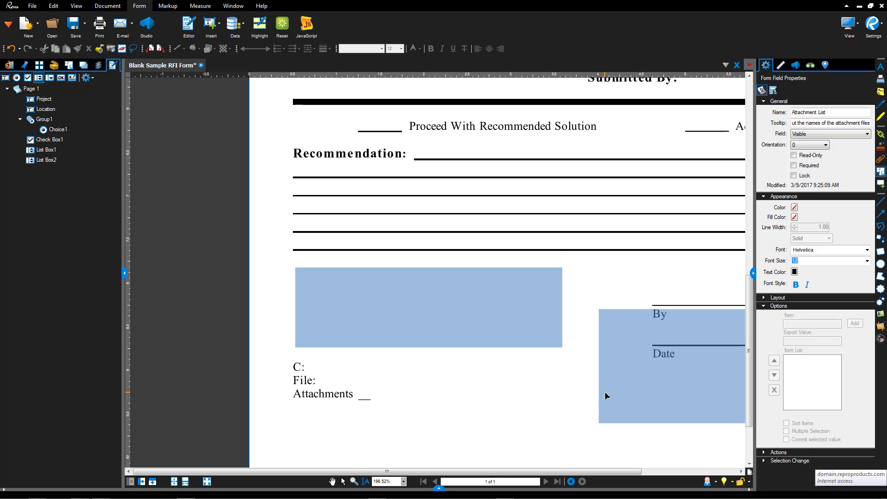
key(Escape)
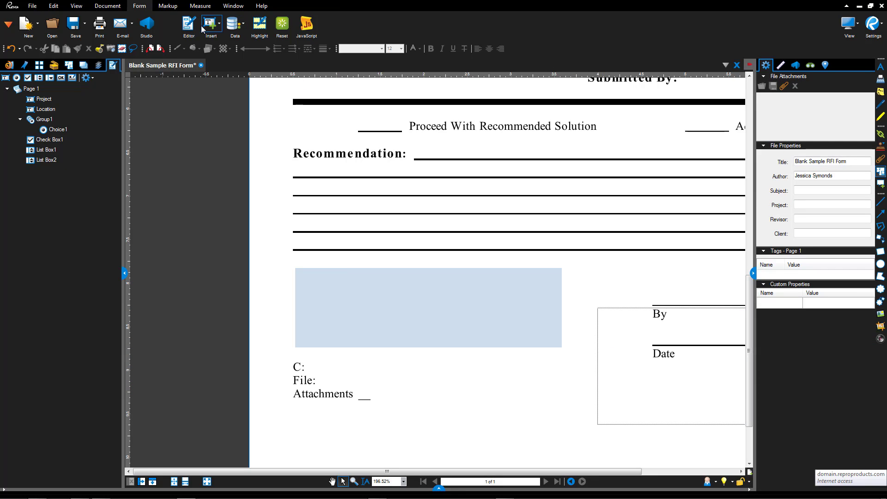
Delete the stray List Box2 field from the form
click(189, 23)
click(621, 319)
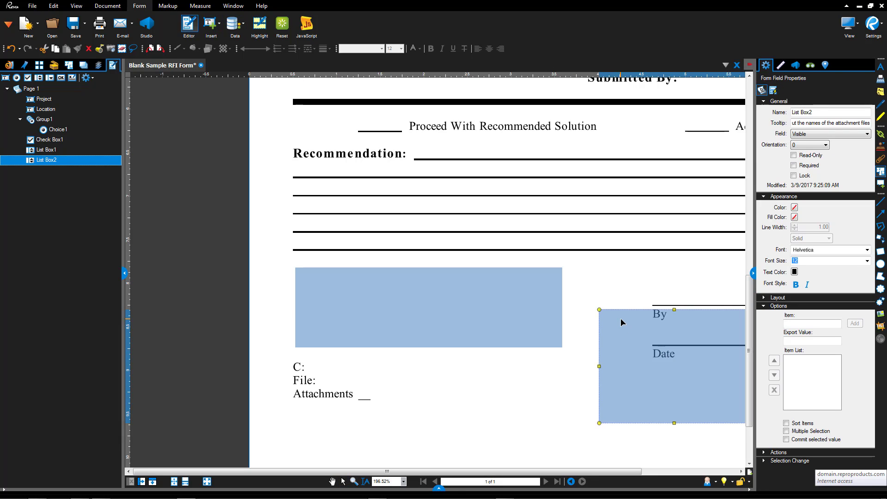
key(Delete)
Add Attachment A, Attachment B and Attachment C as items of List Box1
click(482, 303)
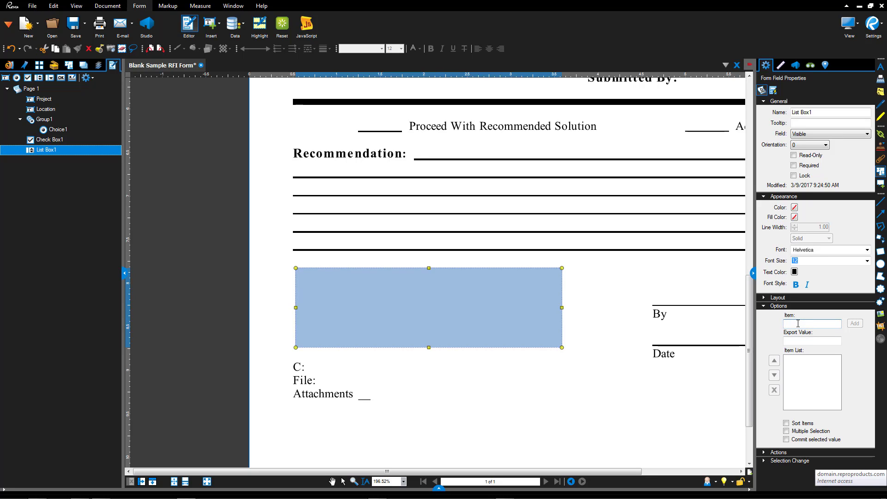
text(Attachment A)
click(855, 324)
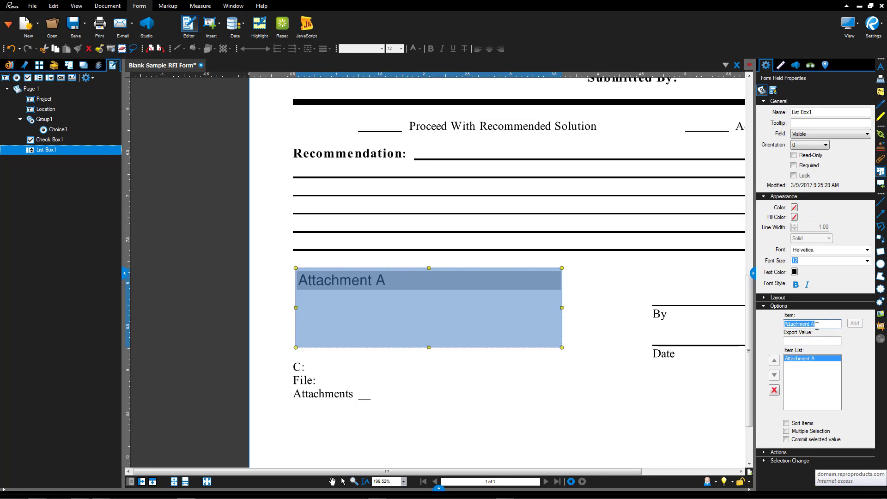
click(820, 327)
key(BackSpace)
text(B)
click(854, 324)
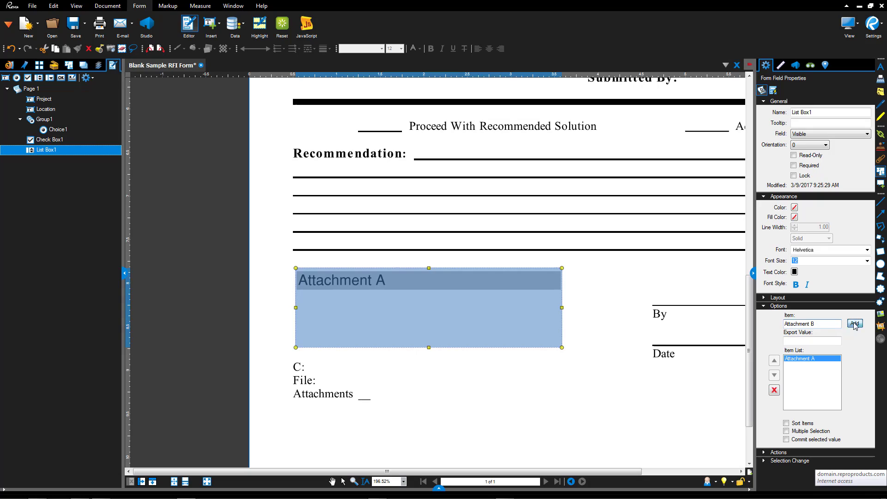
click(823, 325)
key(BackSpace)
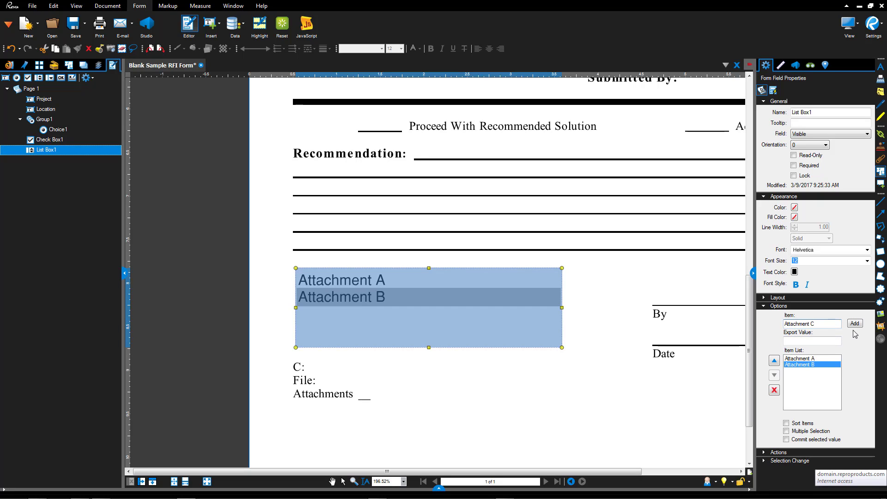
click(855, 323)
Add Attachment D as the fourth item of the attachment list box
click(829, 324)
key(BackSpace)
click(855, 324)
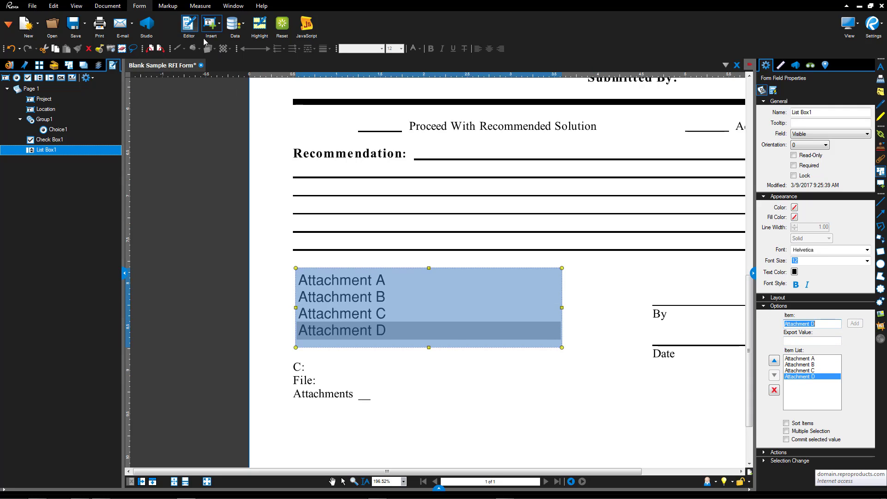
Leave form editing and test the list box by picking entries, ending on Attachment A
click(343, 482)
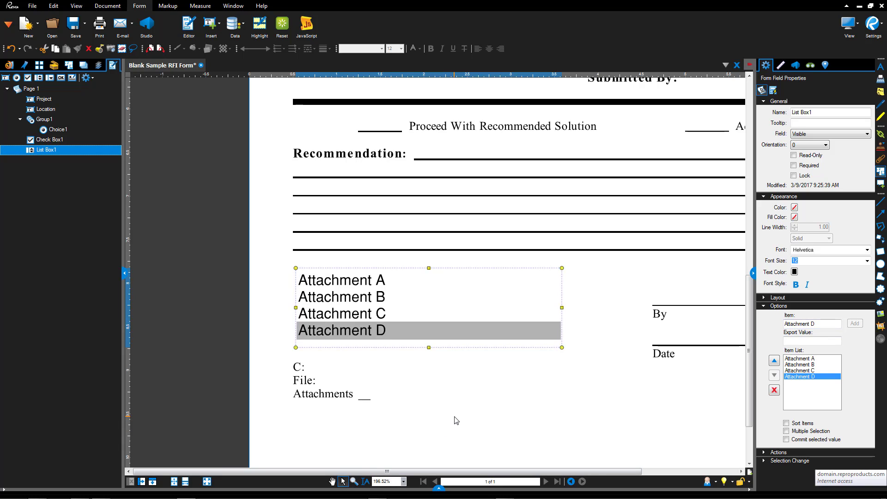
click(485, 299)
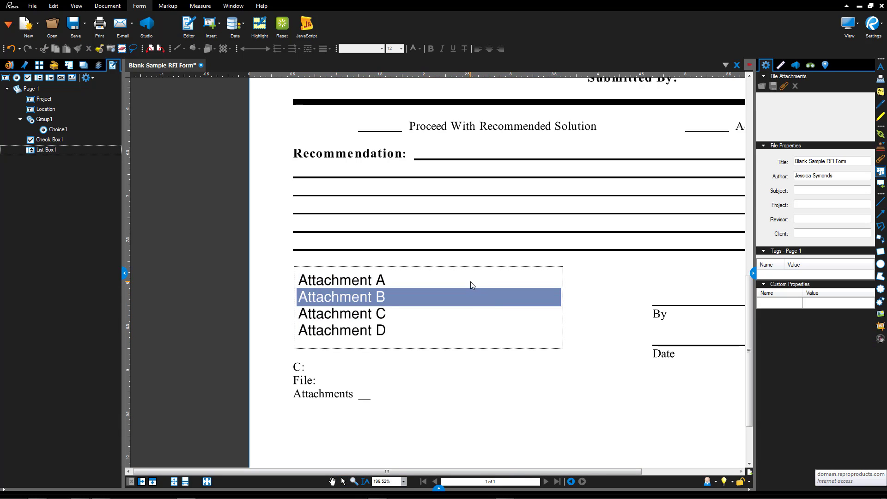
click(471, 281)
click(465, 301)
click(461, 320)
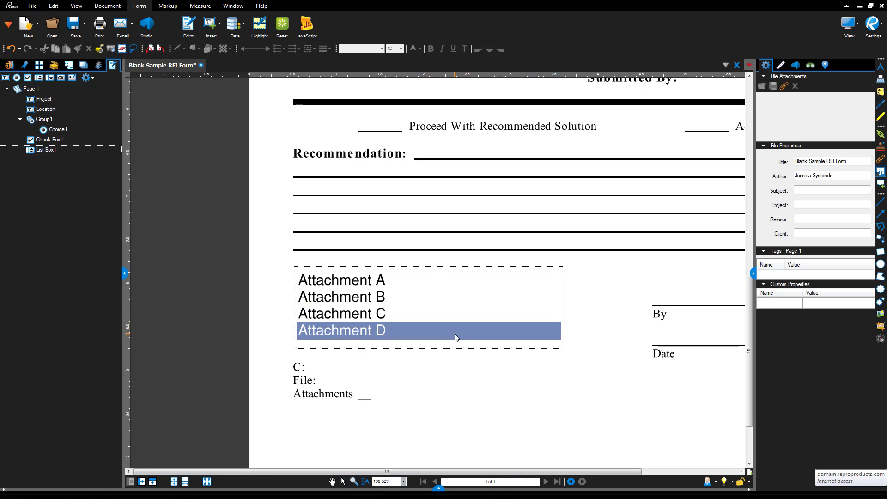
click(388, 280)
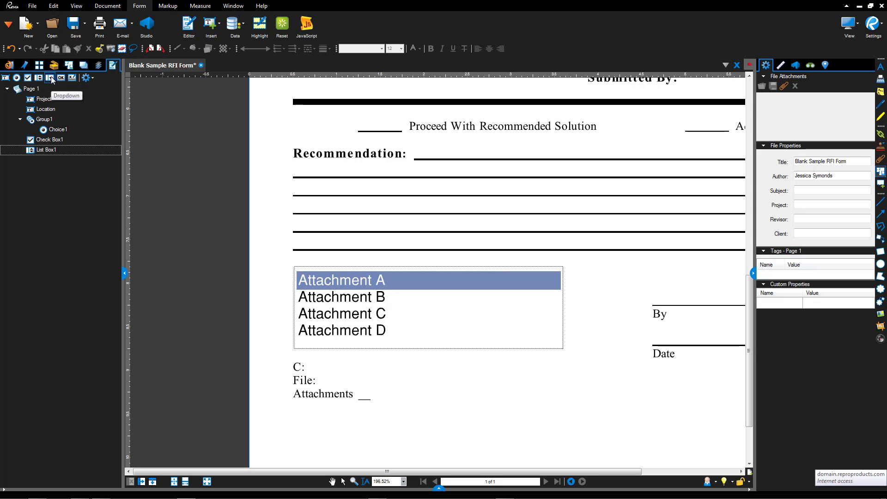
Draw a Dropdown1 field spanning the space above the By line, then exit form editing
scroll(462, 303, down, 3)
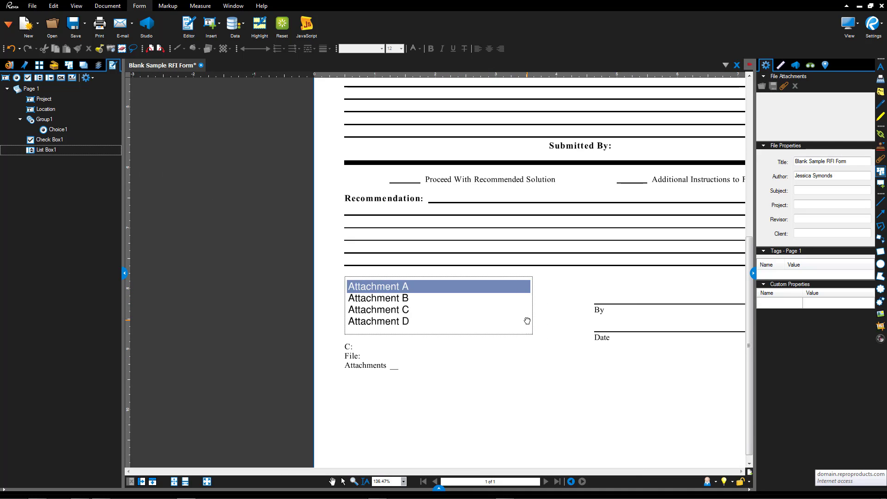
drag(513, 320, 303, 286)
drag(458, 304, 406, 313)
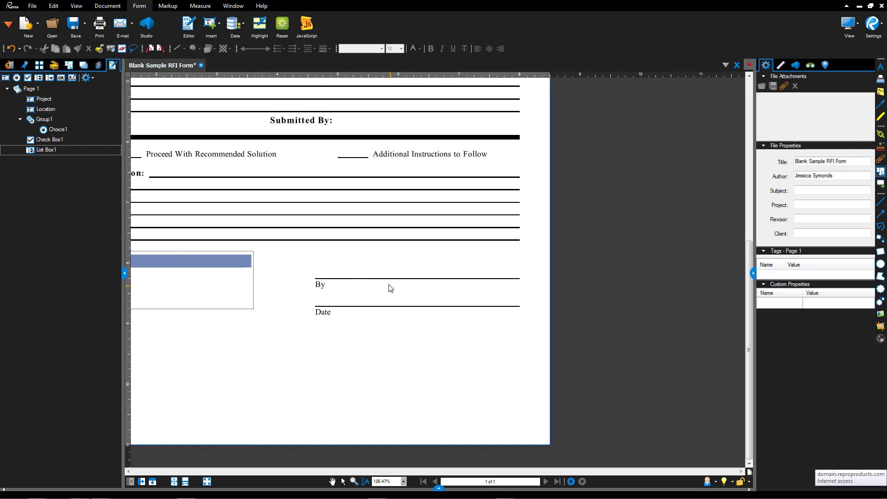
scroll(331, 276, up, 4)
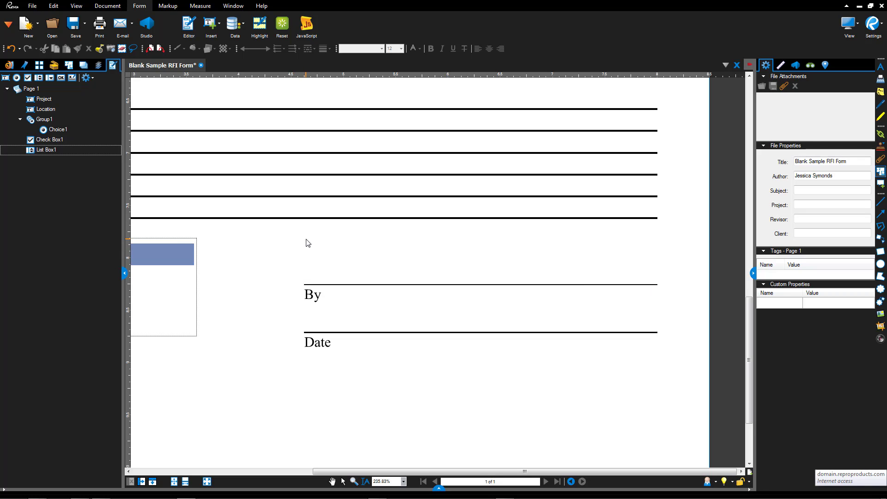
click(50, 79)
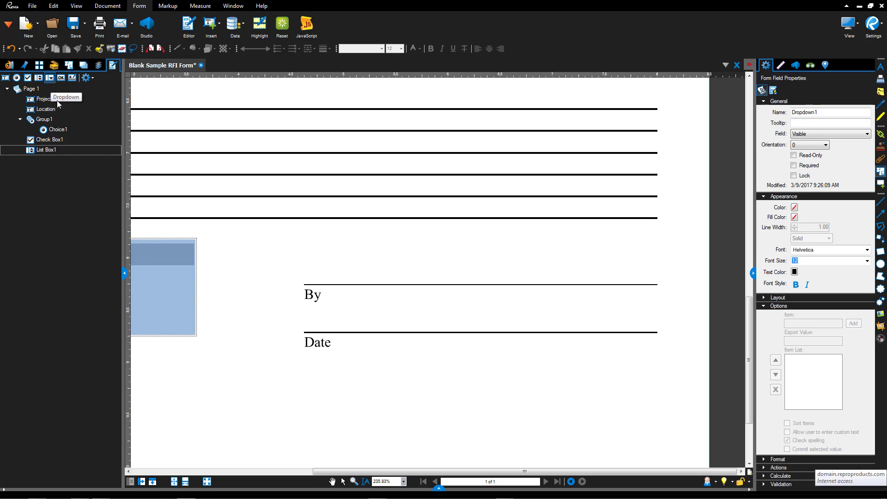
drag(307, 279, 654, 242)
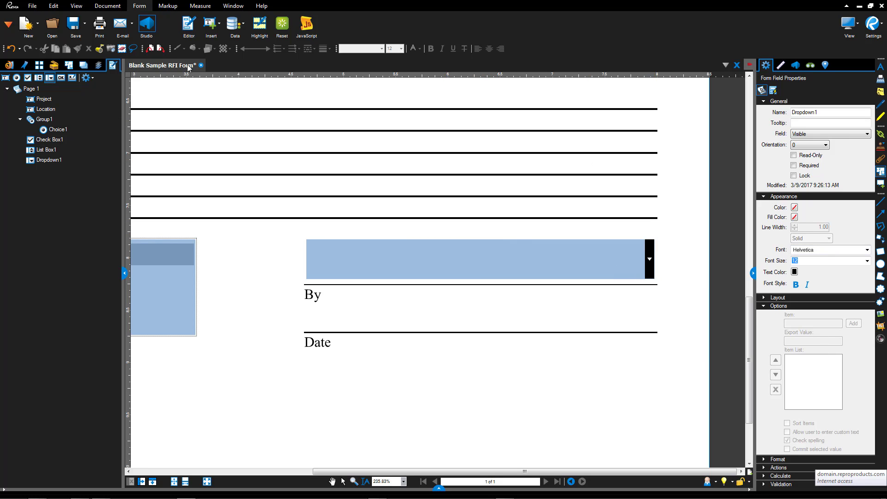
click(343, 482)
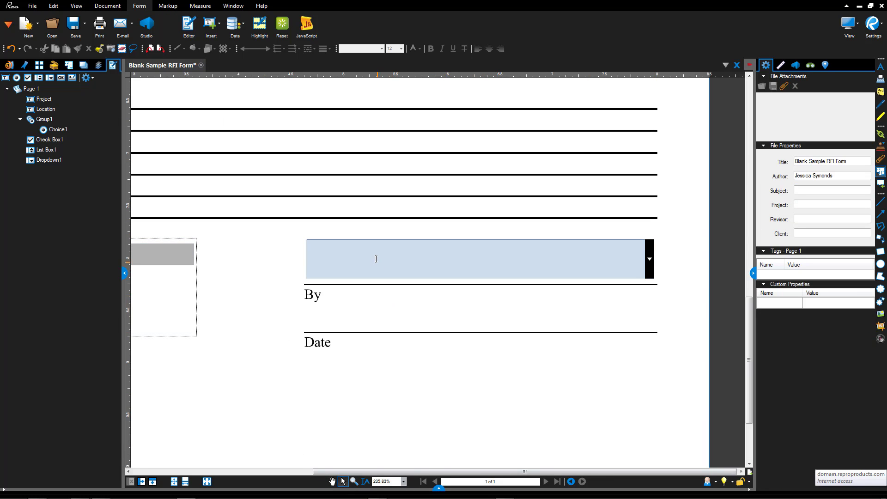
Add Owner, President and Vice President as choices in Dropdown1
click(190, 25)
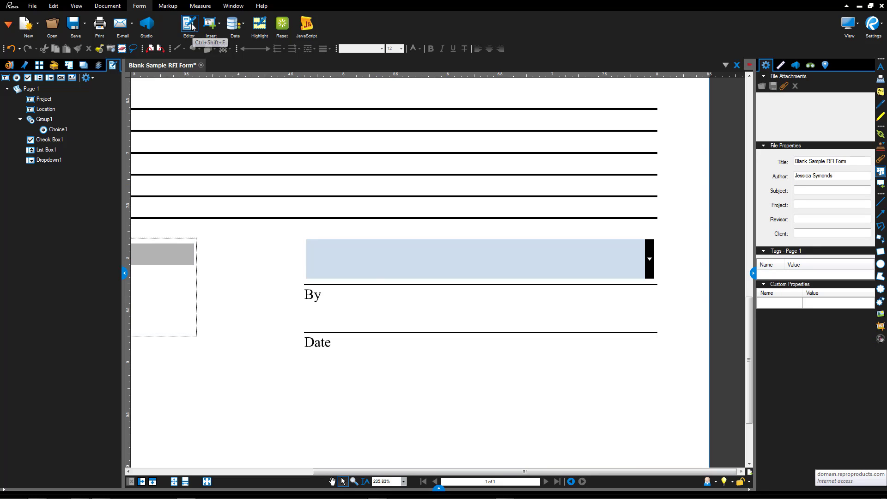
click(364, 241)
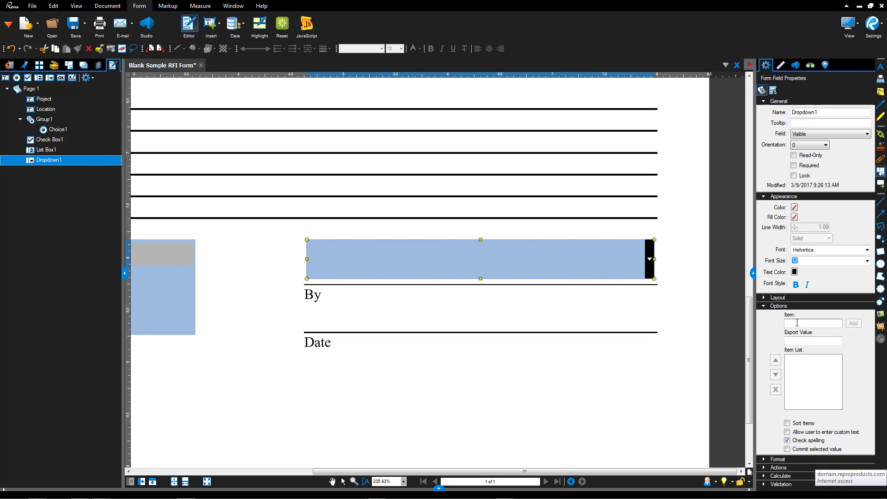
text(Owner)
click(854, 323)
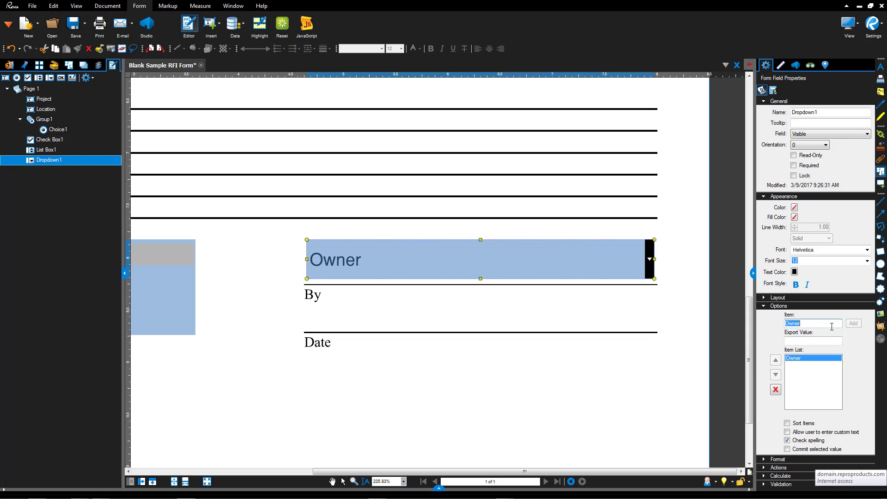
text(President)
click(853, 325)
click(817, 325)
text(Vice)
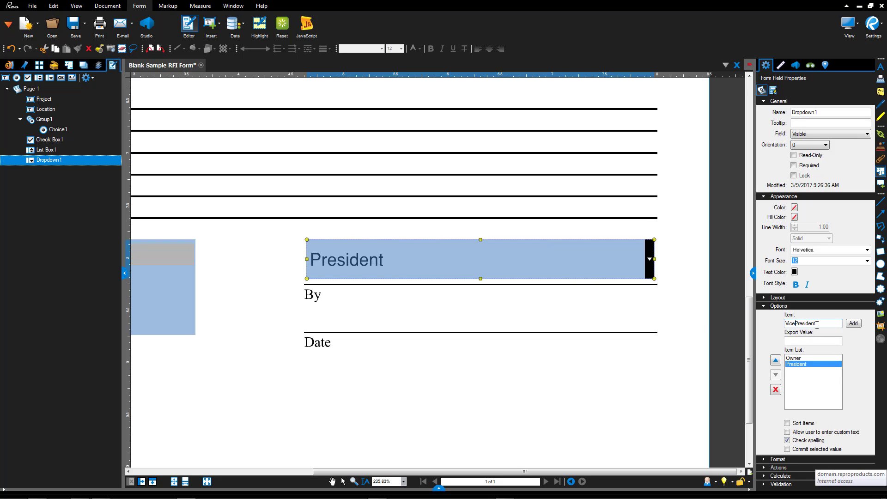
click(854, 323)
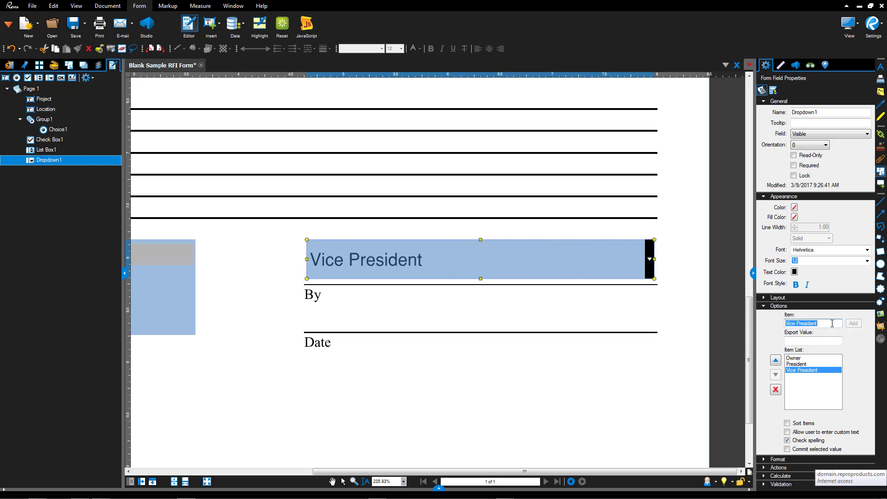
Add Associate, Director, Project Manager and a sample person's name as further dropdown choices
text(Associate)
click(853, 323)
text(Director)
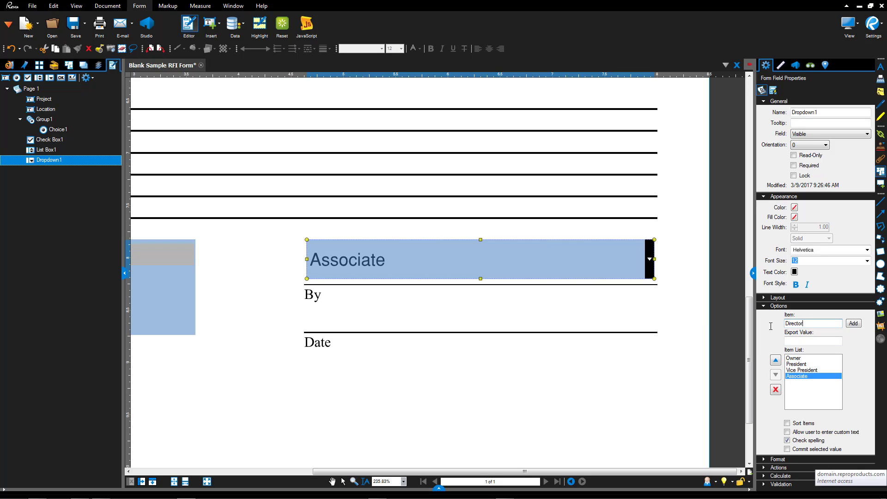
click(854, 323)
double_click(830, 325)
key(BackSpace)
text(Projec)
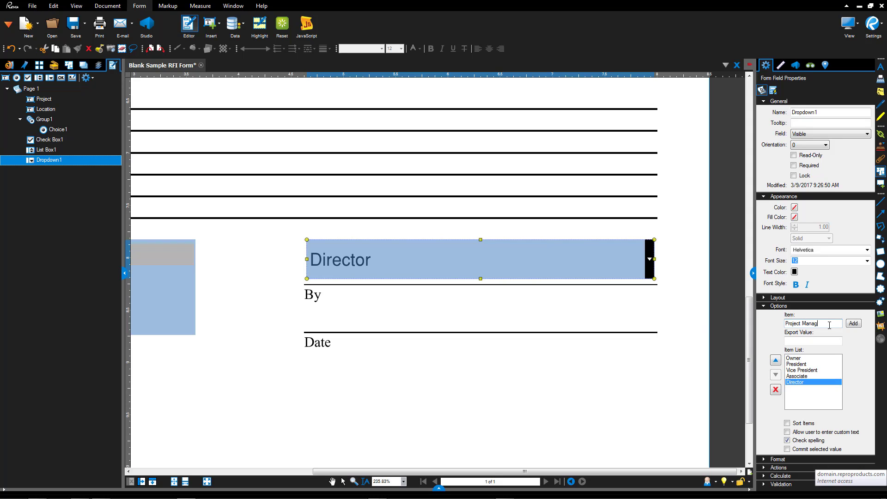
click(853, 324)
drag(836, 323, 771, 323)
text(John Do)
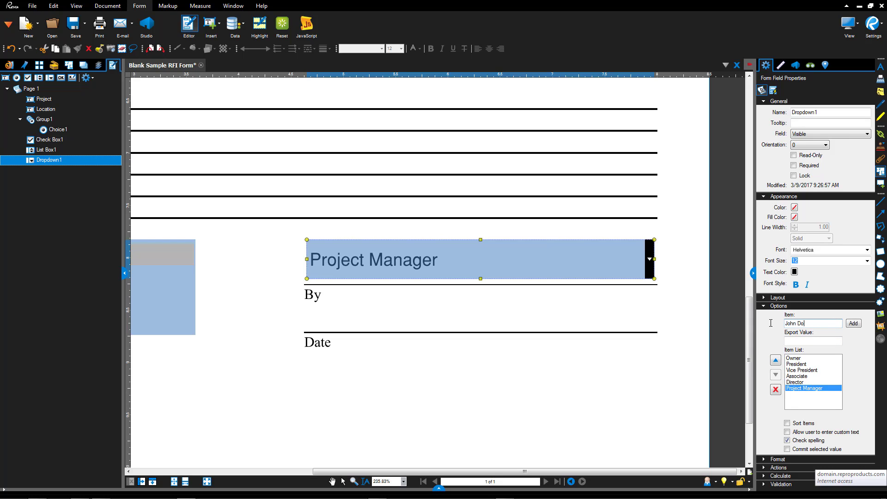
text(e)
click(853, 324)
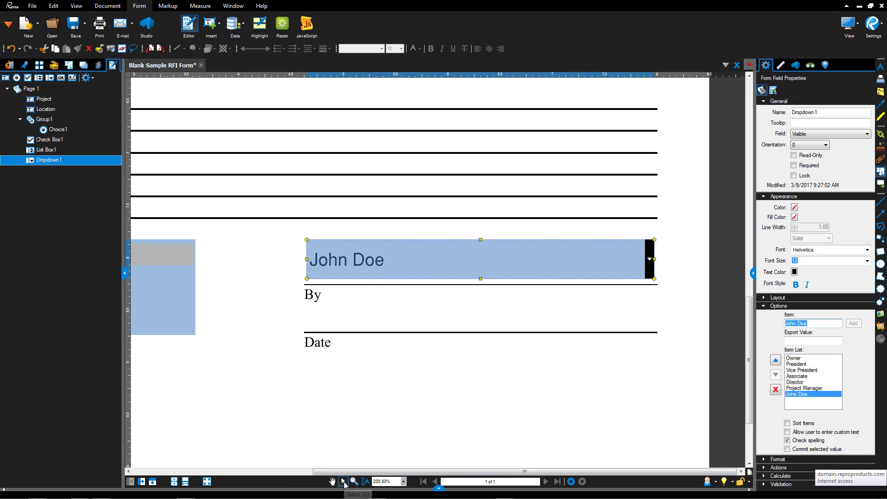
Test Dropdown1 by choosing Associate, then return to the Select tool
click(390, 426)
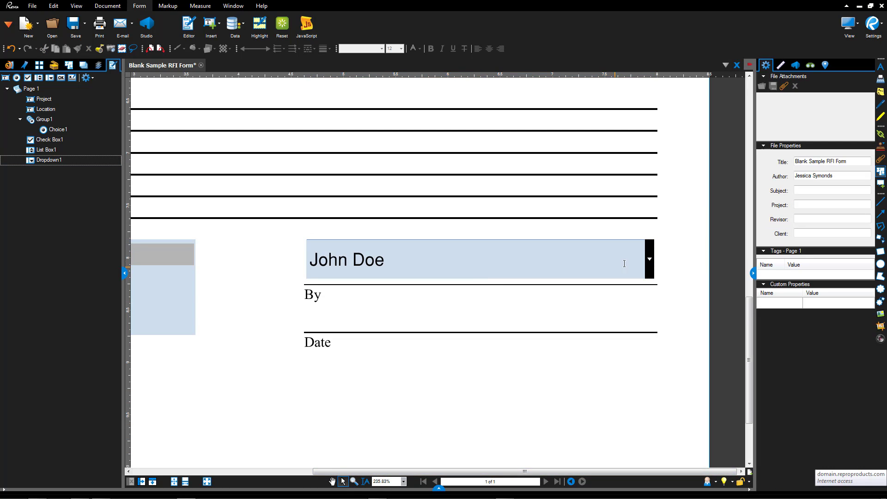
click(648, 258)
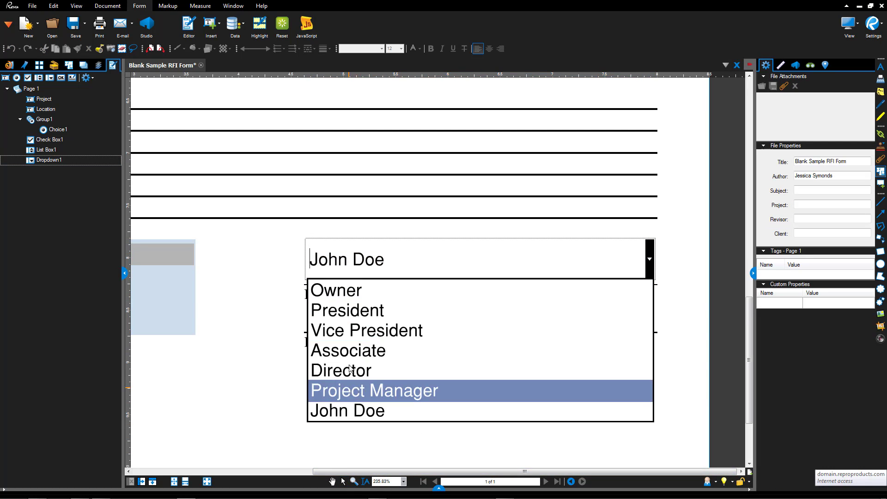
click(365, 350)
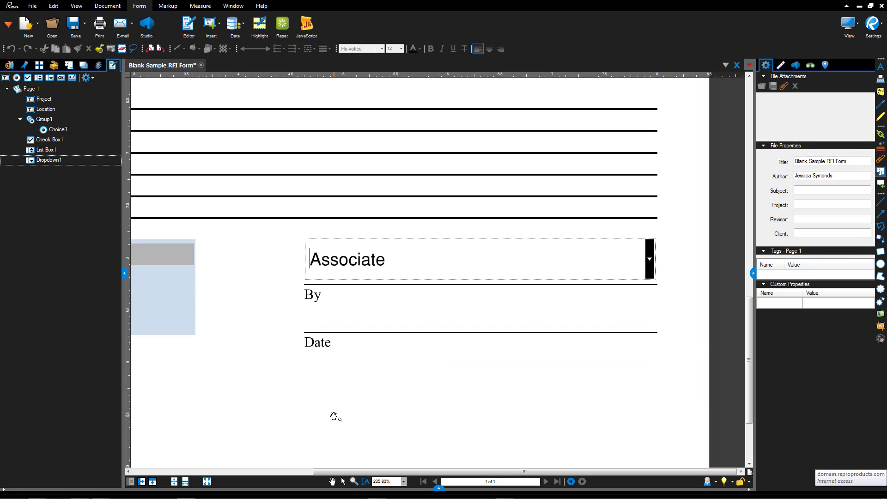
key(v)
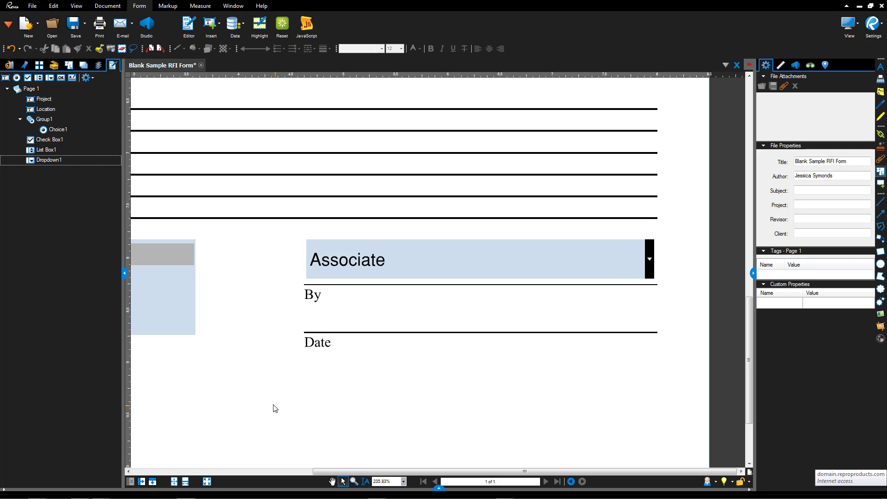
scroll(292, 374, down, 2)
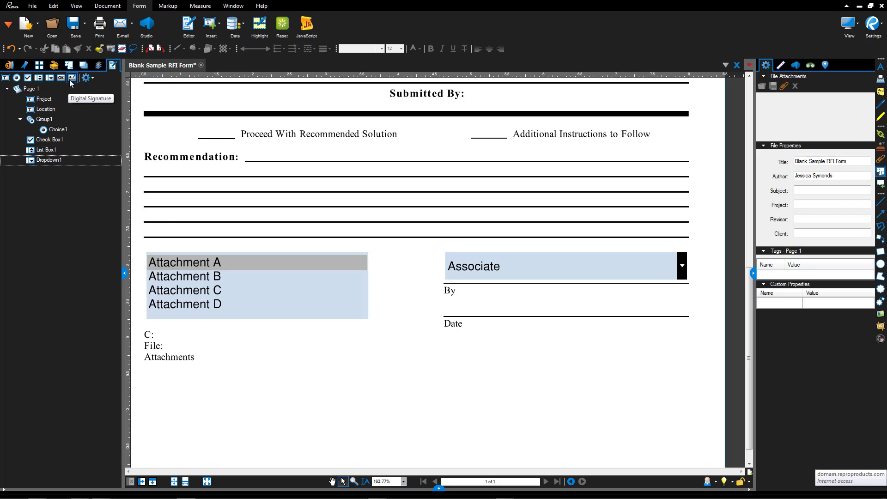
Fit the page in view, save the RFI form, and show the templates list
scroll(413, 198, down, 5)
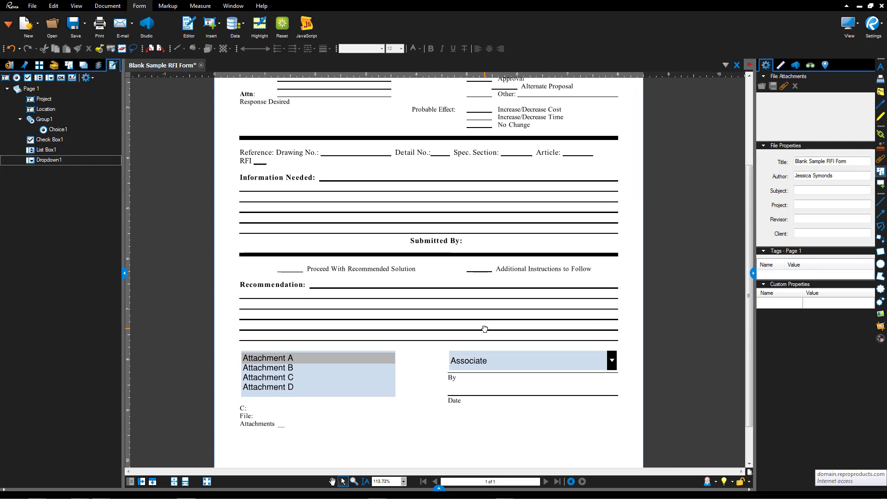
key(ctrl+0)
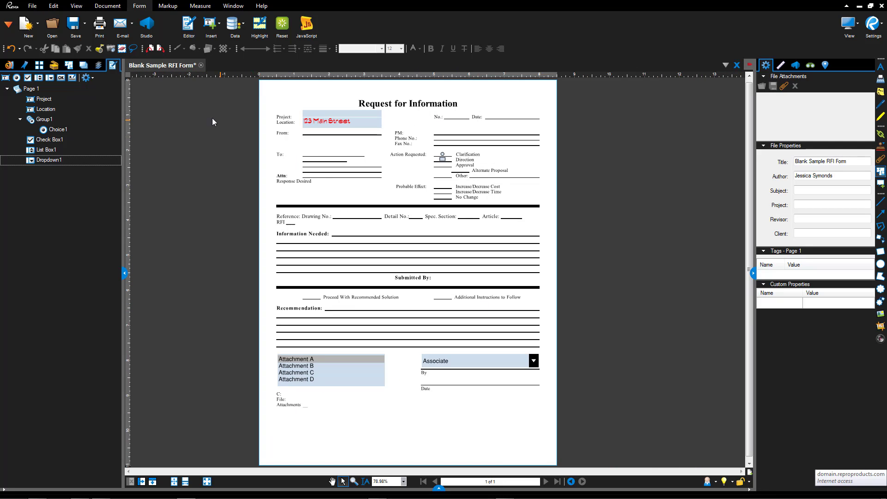
key(ctrl+s)
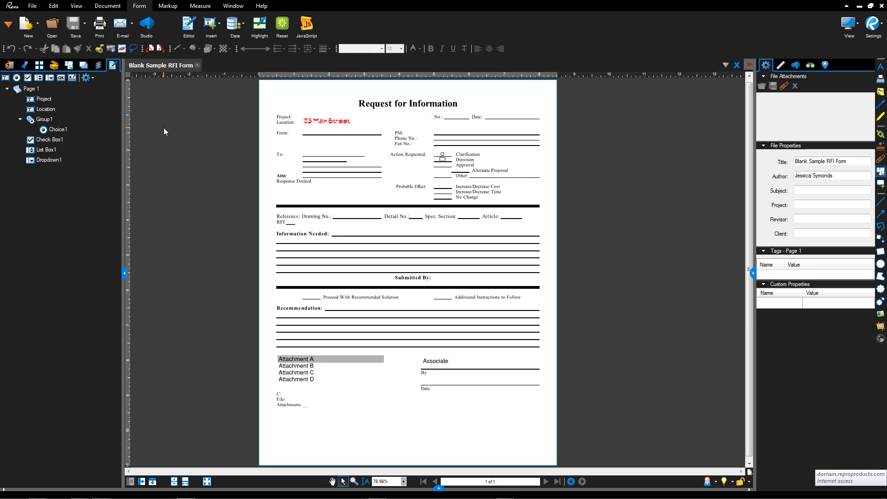
click(38, 24)
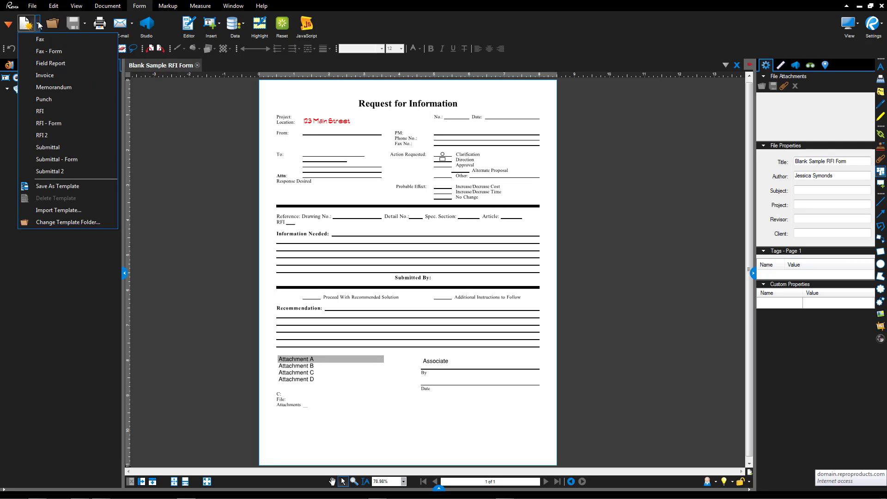
Save the form as template 'New RFI Form.pdf' in the Templates folder
click(82, 186)
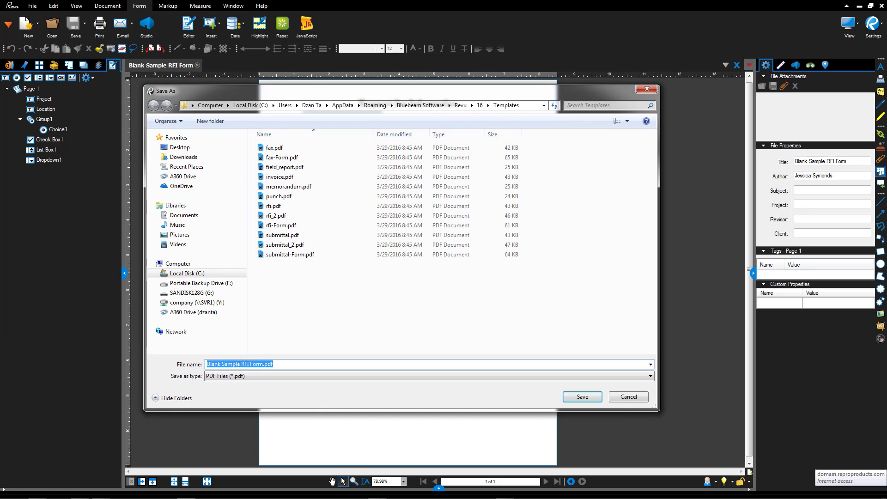
drag(237, 364, 206, 365)
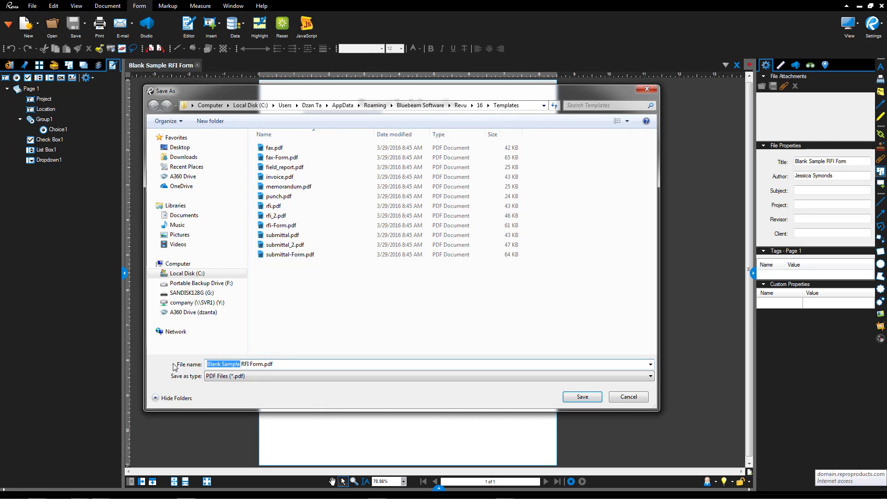
text(New)
click(581, 397)
Close New RFI Form and create a new document from the Blank Sample RFI Form template
click(178, 66)
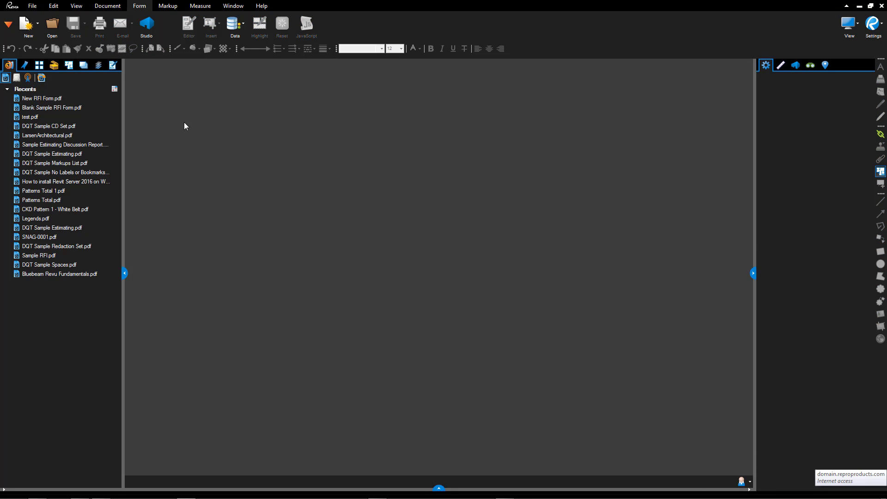
click(37, 26)
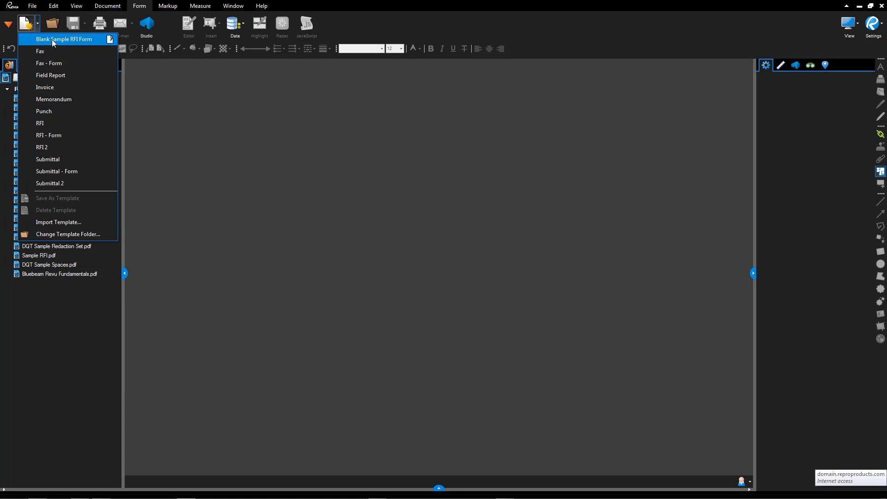
click(52, 40)
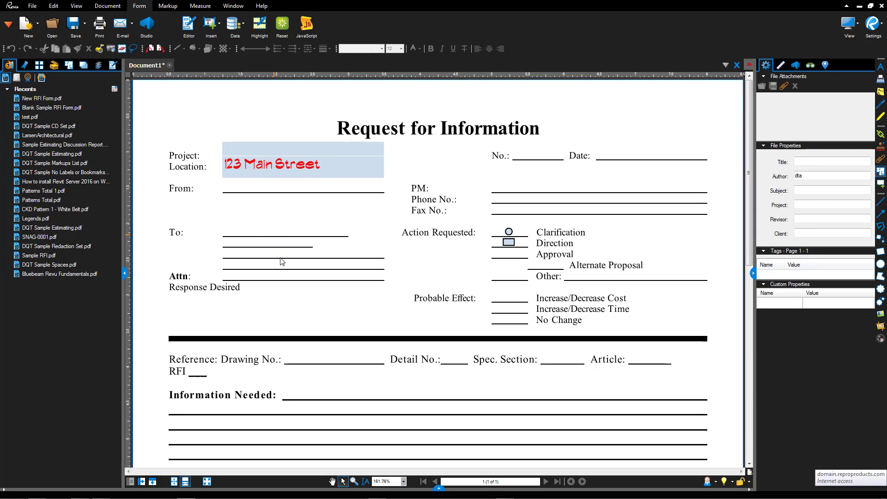
Mark the Clarification radio button and tick the Direction check box
click(510, 233)
click(509, 242)
click(301, 325)
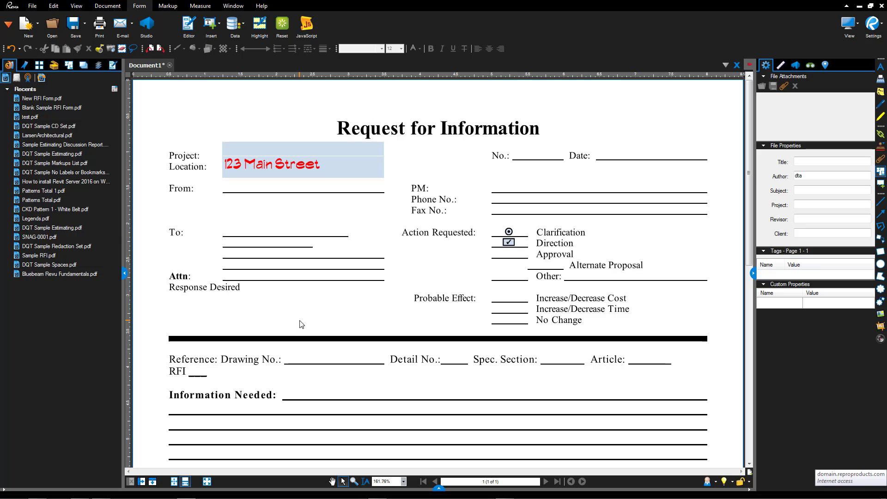